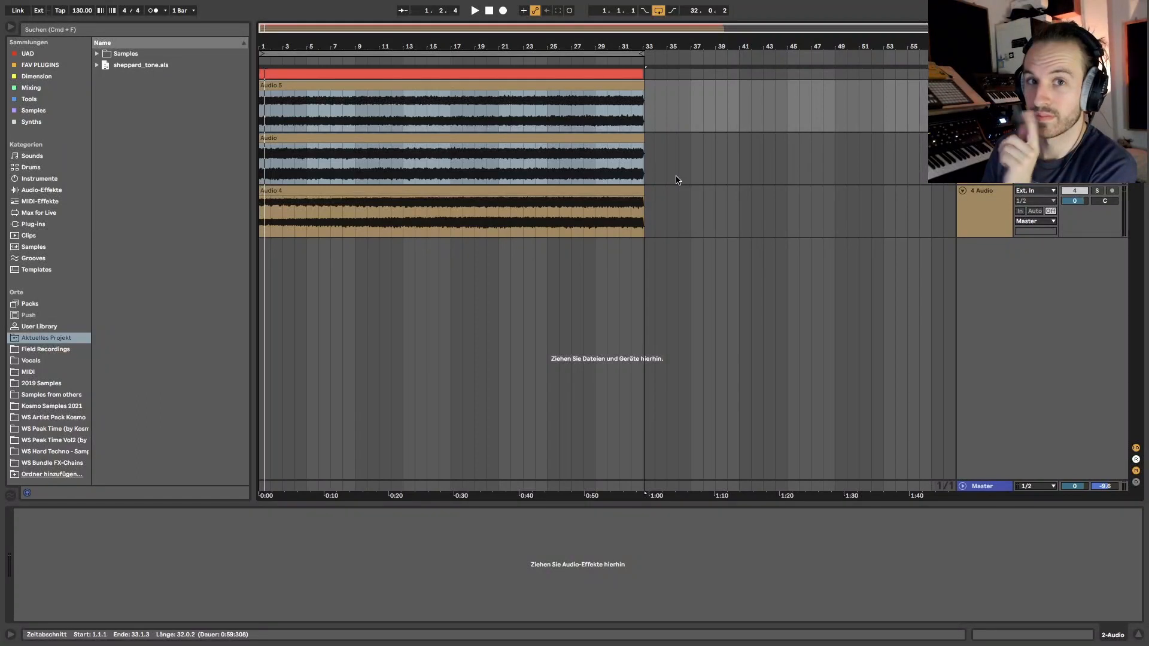
Step: Play the arrangement near its start to audition the riser, and stop playback
{"action": "key", "text": "space"}
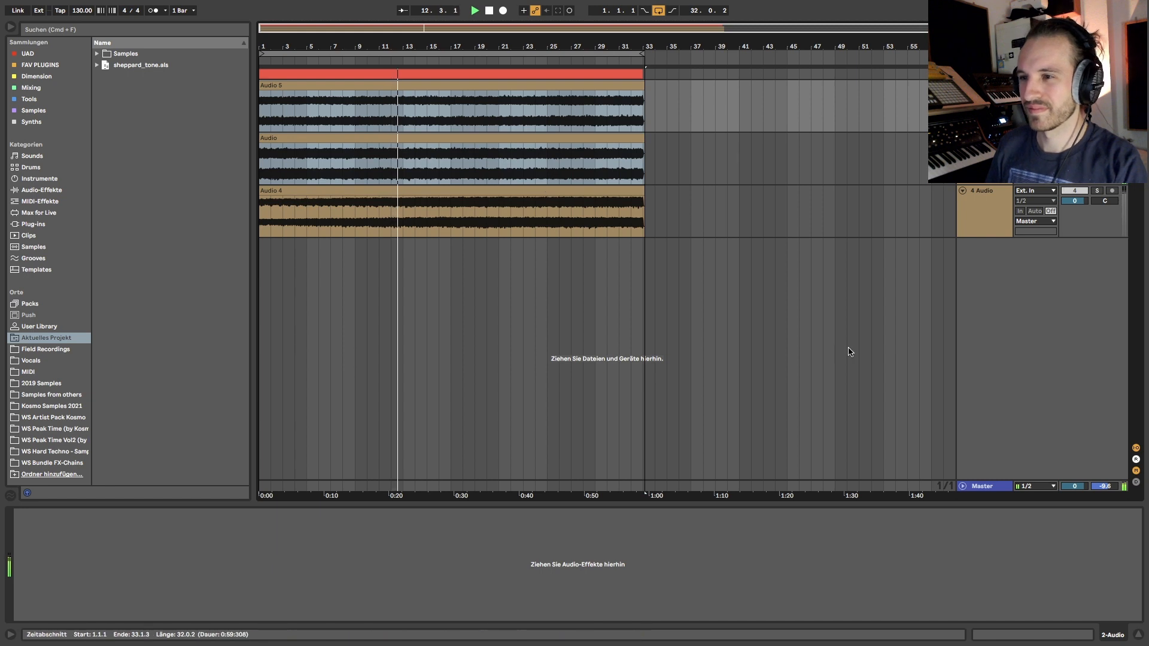
{"action": "key", "text": "space"}
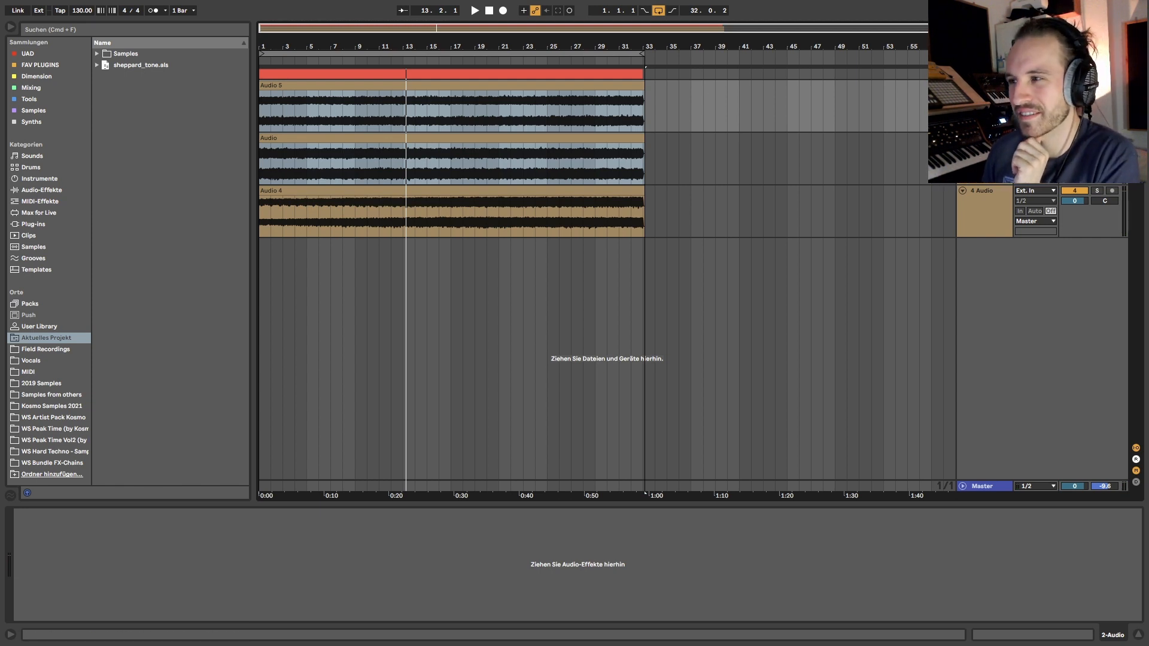
Step: Unfold the red MIDI track and list the built-in audio effects in the browser
{"action": "left_click", "coordinate": [962, 74]}
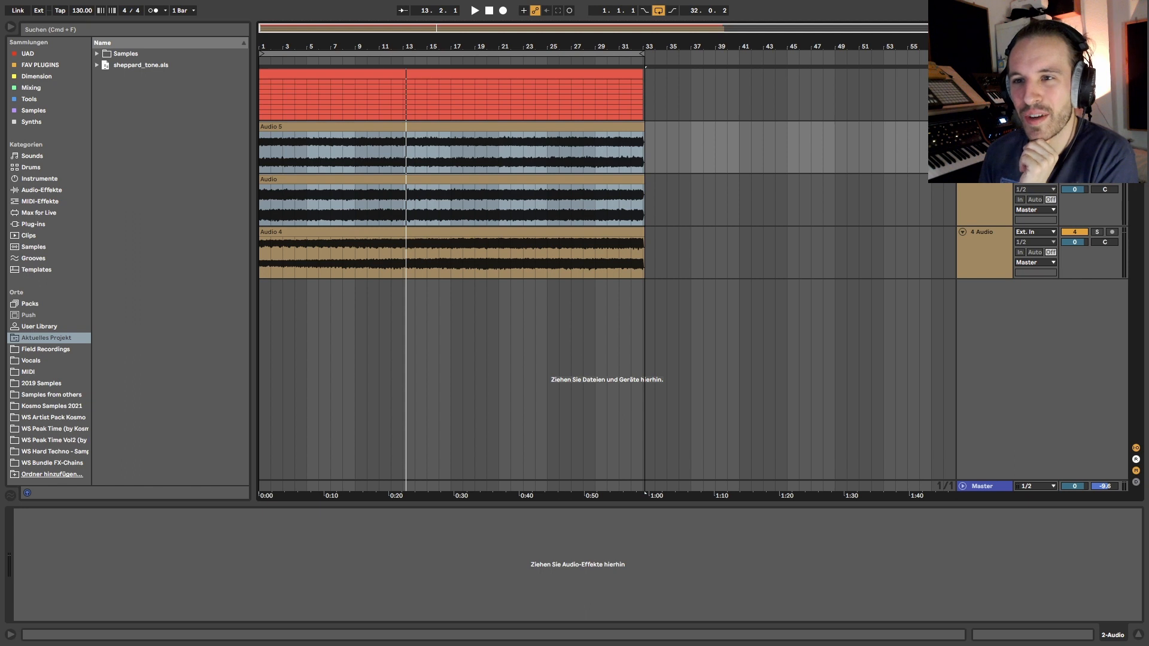
{"action": "left_click", "coordinate": [41, 191]}
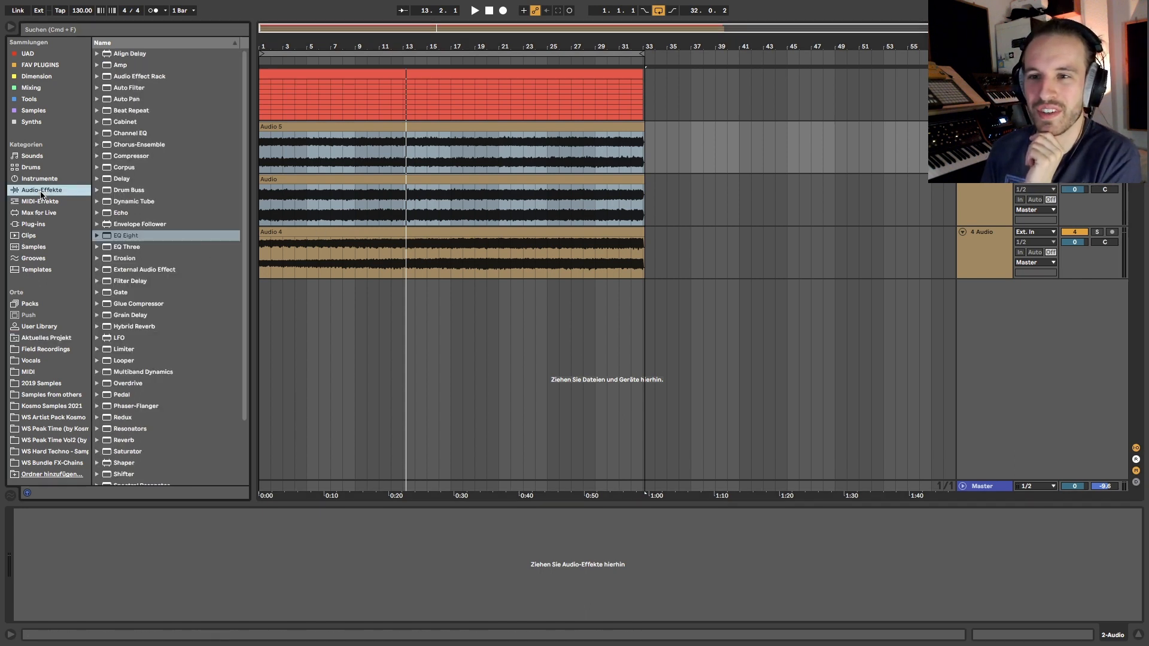
{"action": "left_click", "coordinate": [356, 178]}
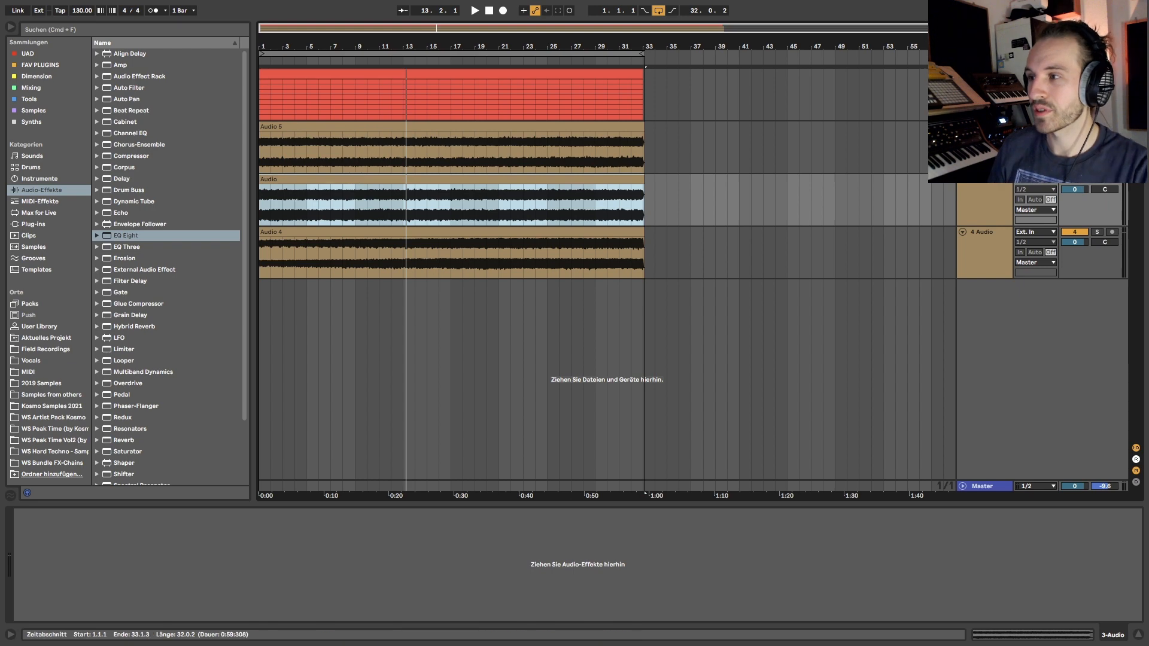
Step: Solo the track holding the Audio 5 clip, audition it from bars 9 and 27, and stop playback
{"action": "left_click", "coordinate": [1097, 126]}
{"action": "left_click", "coordinate": [354, 146]}
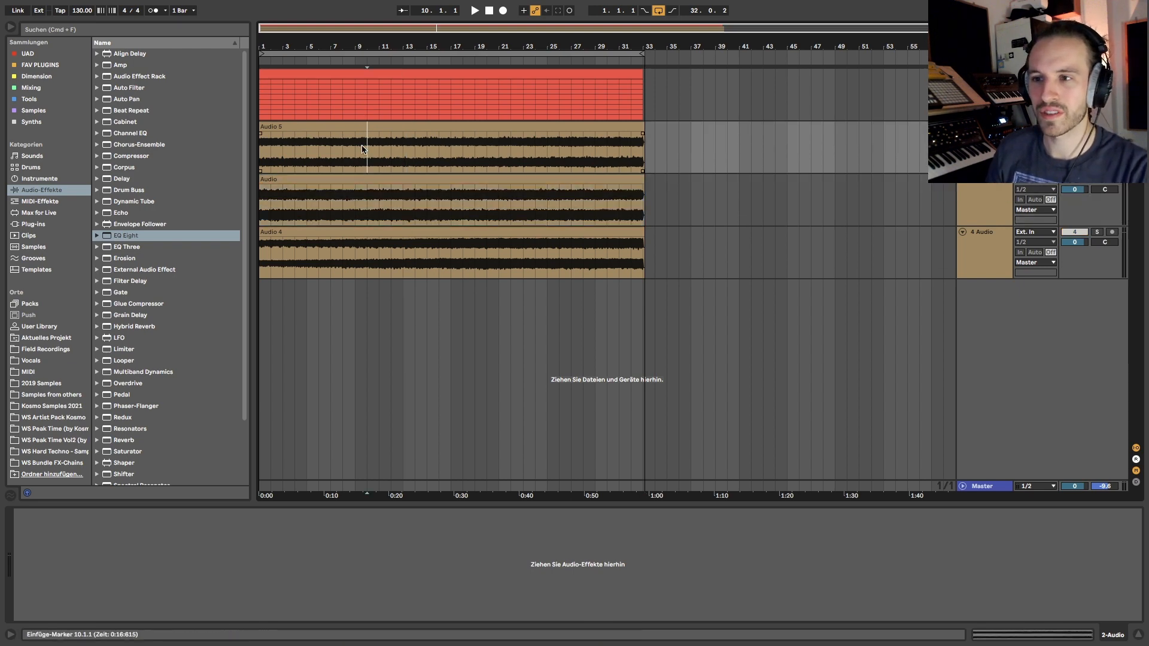
{"action": "key", "text": "space"}
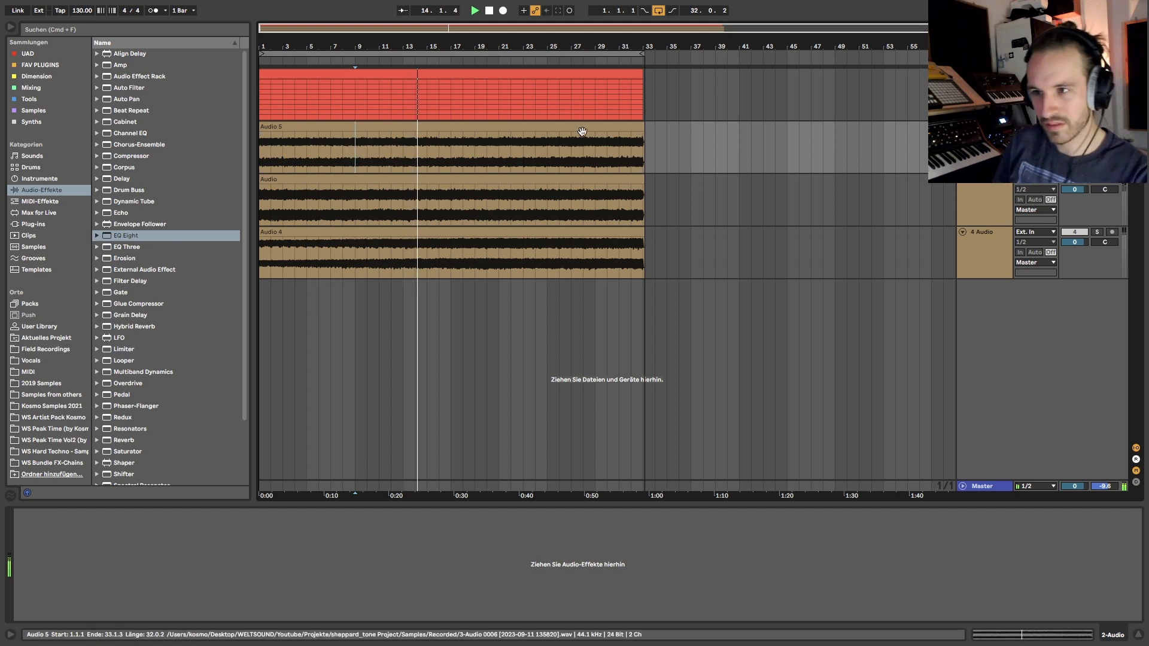
{"action": "left_click", "coordinate": [571, 155]}
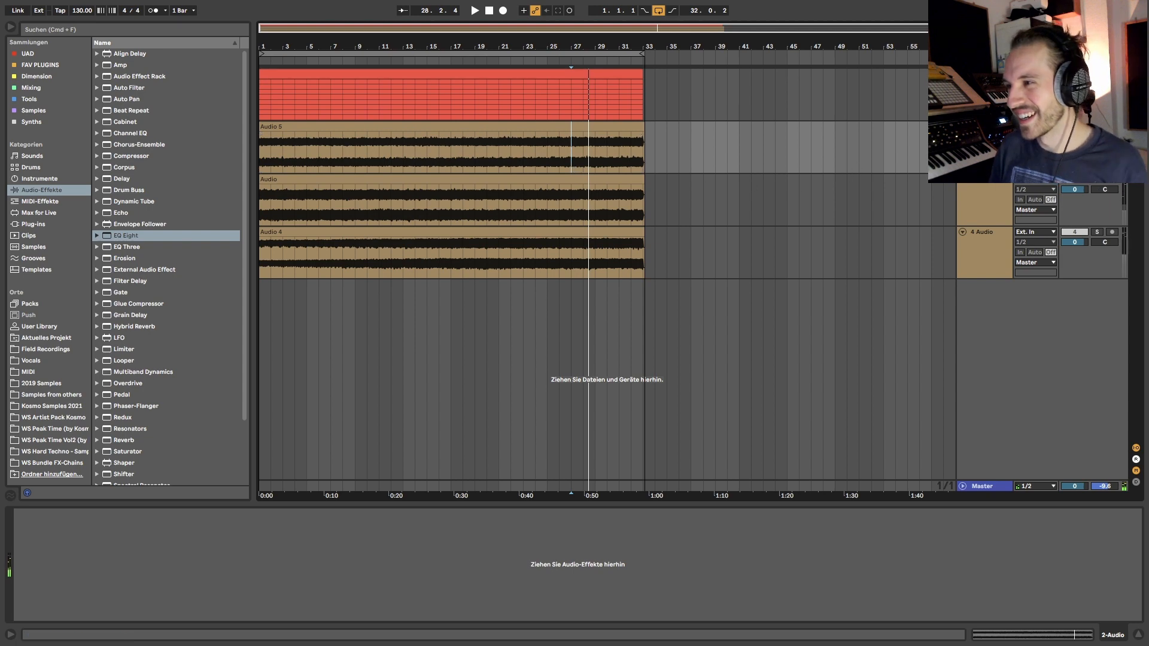
{"action": "key", "text": "F4"}
Step: Solo the 4 Audio track, audition it from bars 6 and 29, stop playback and unsolo it
{"action": "left_click", "coordinate": [1098, 232]}
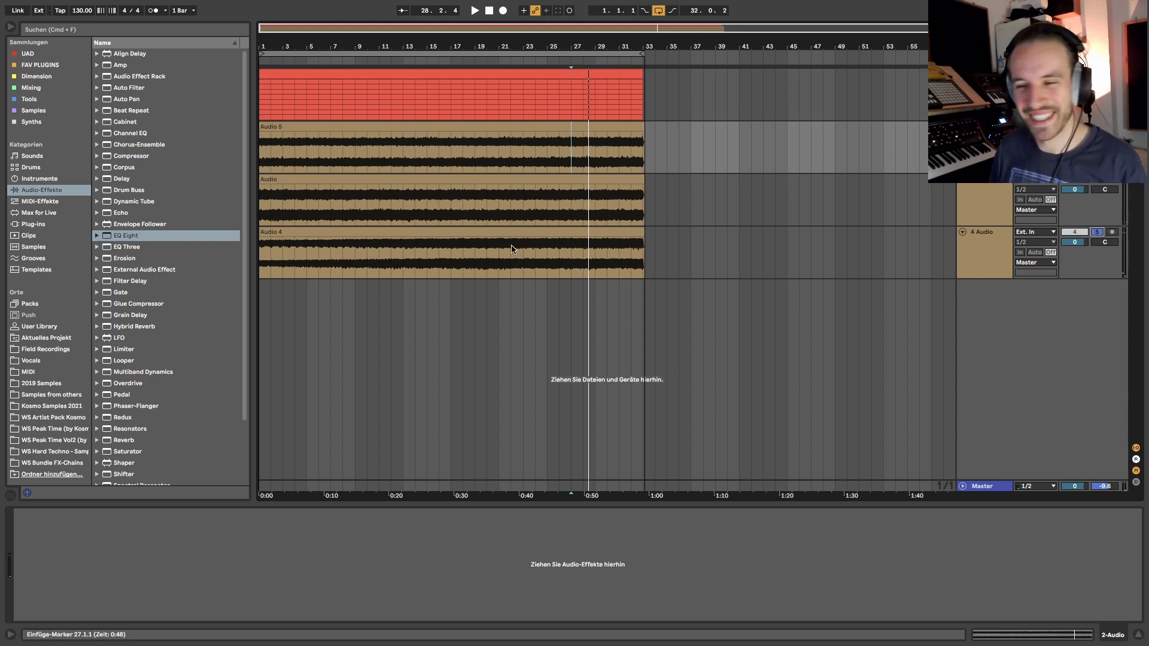
{"action": "left_click", "coordinate": [341, 270]}
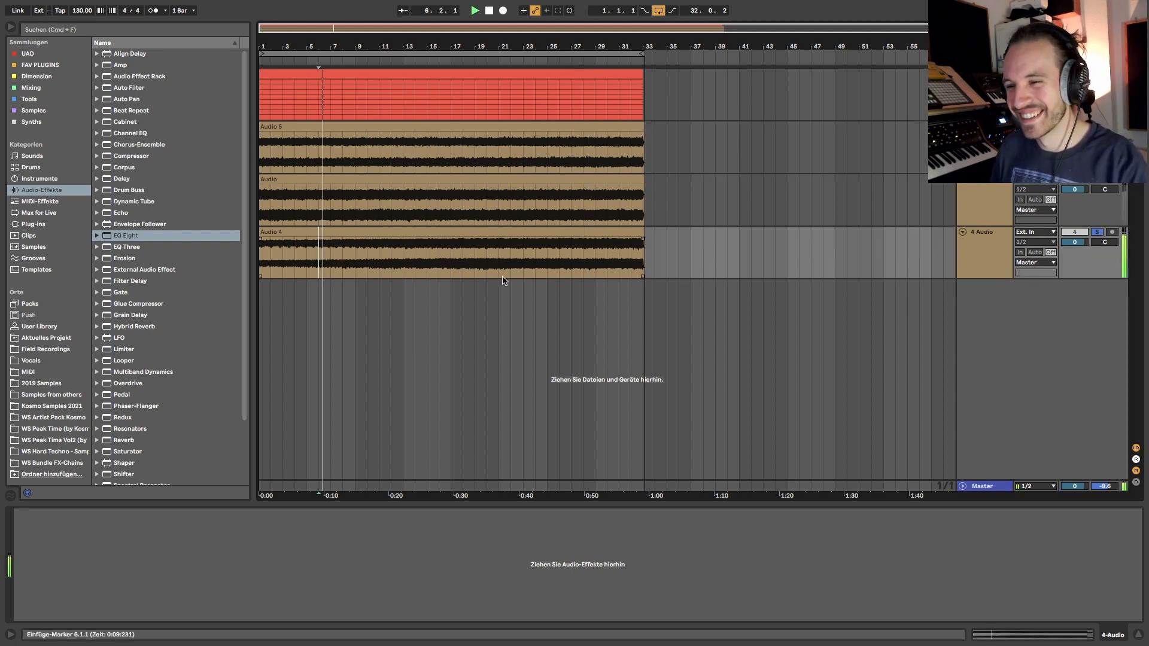
{"action": "left_click", "coordinate": [532, 263]}
{"action": "left_click", "coordinate": [598, 265]}
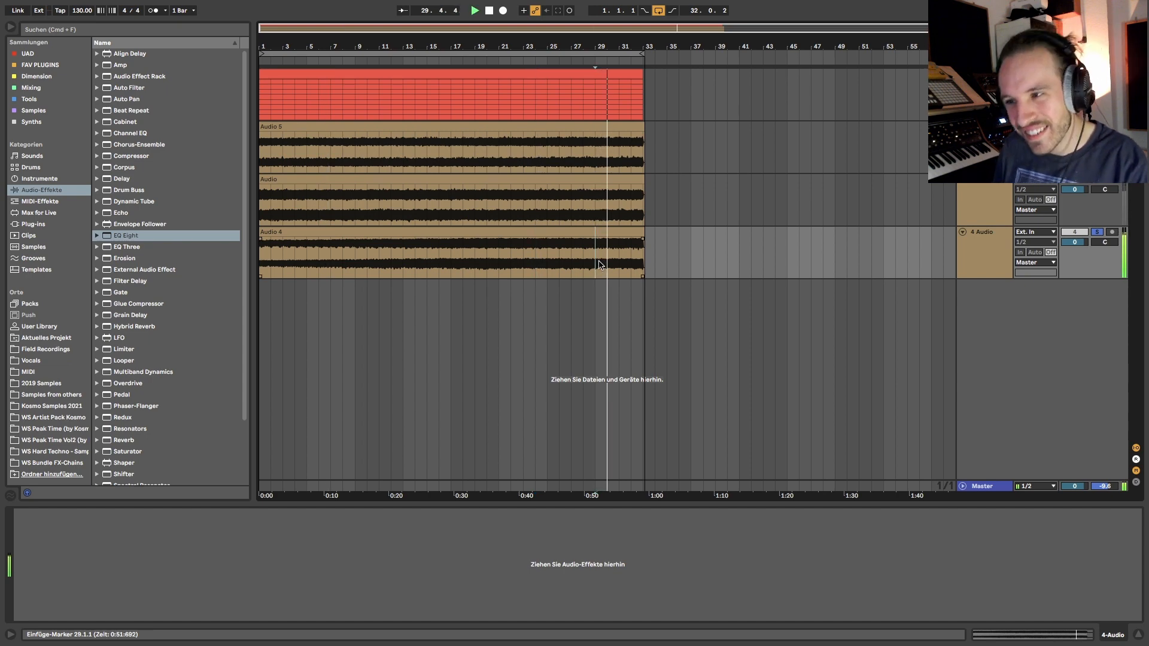
{"action": "key", "text": "space"}
{"action": "key", "text": "ctrl+super+space"}
{"action": "left_click", "coordinate": [486, 205]}
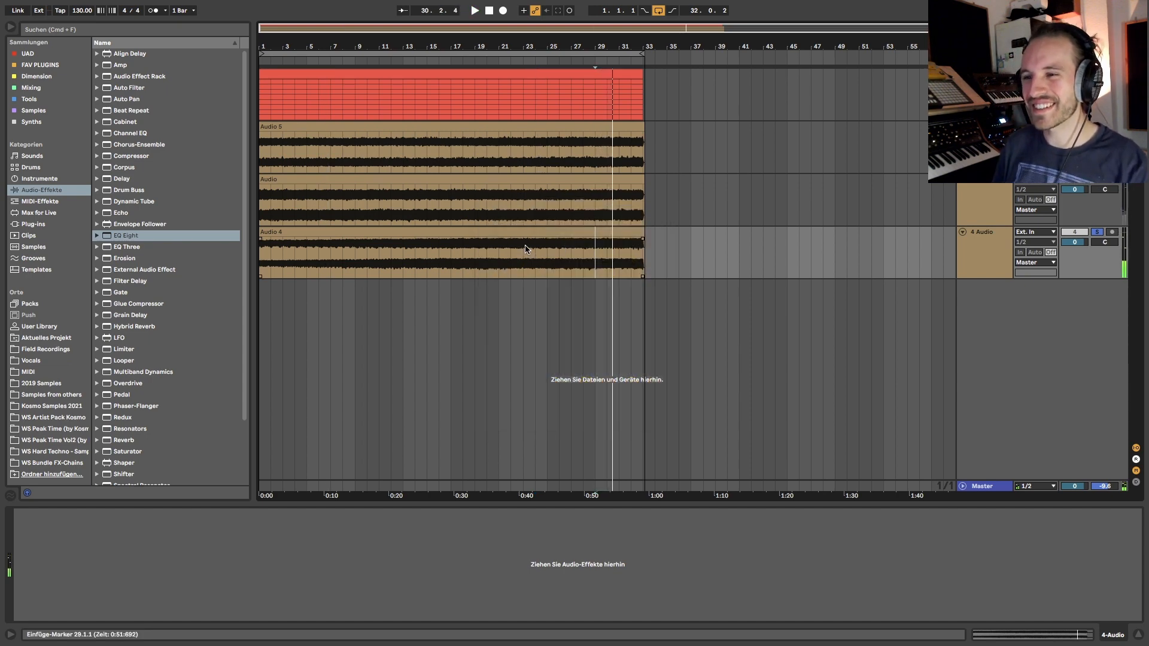
{"action": "left_click", "coordinate": [1096, 232]}
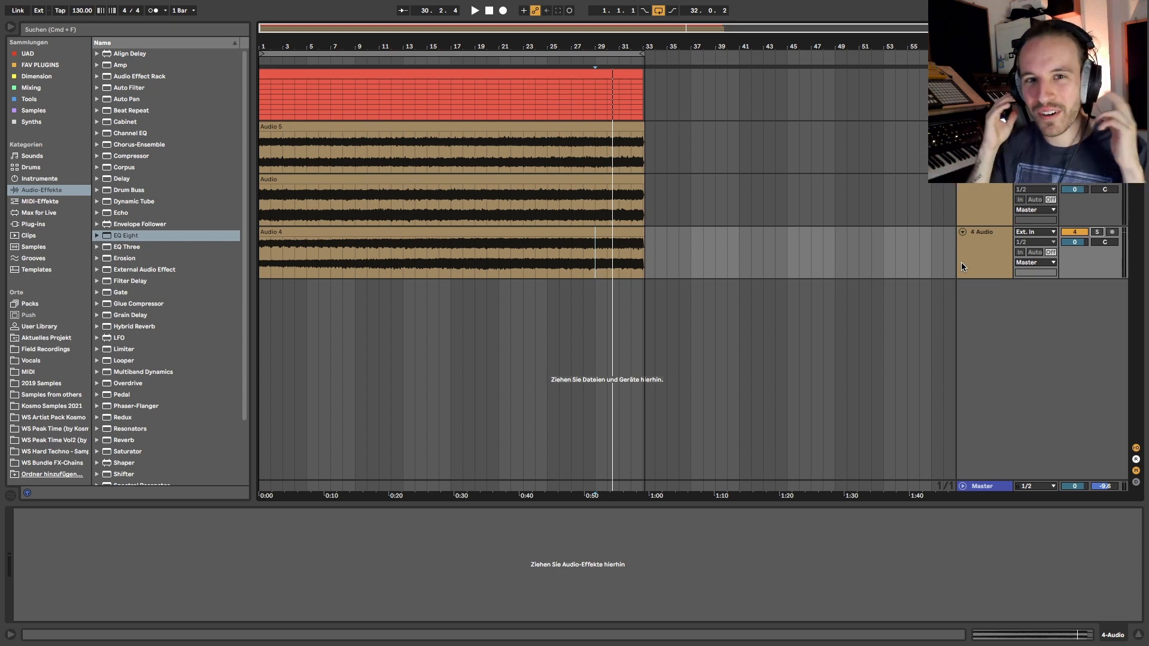
Step: Place the insert marker at bar 13 and load Voxengo's VST3 plug-in SPAN onto the Master track
{"action": "left_click", "coordinate": [975, 485]}
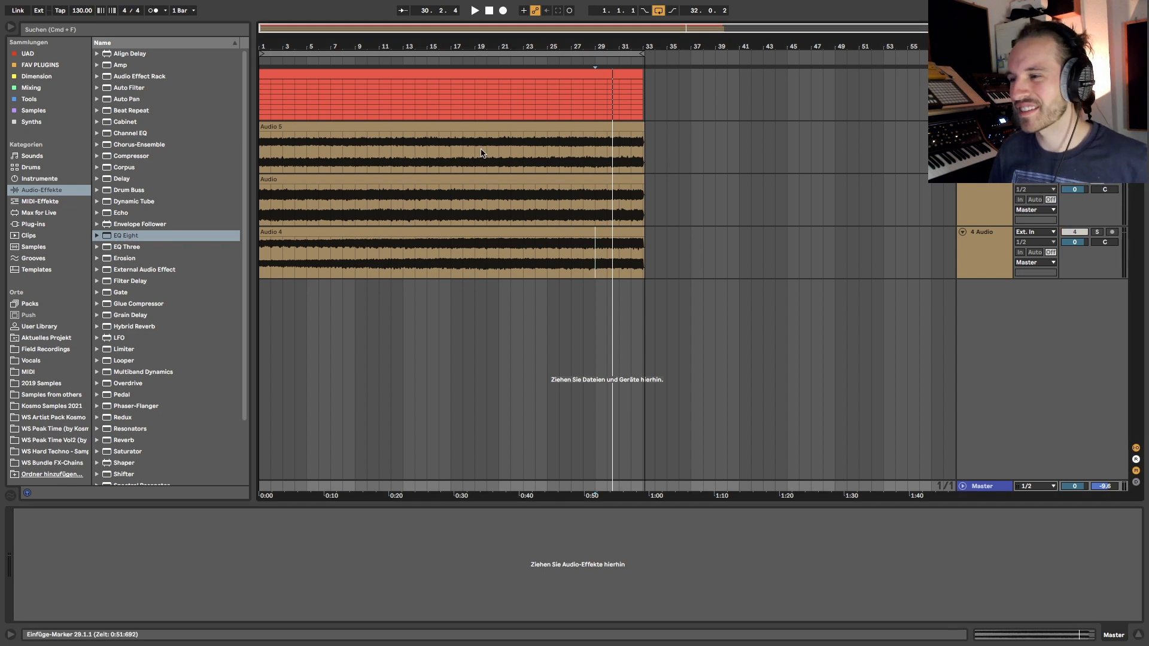
{"action": "left_click", "coordinate": [409, 192]}
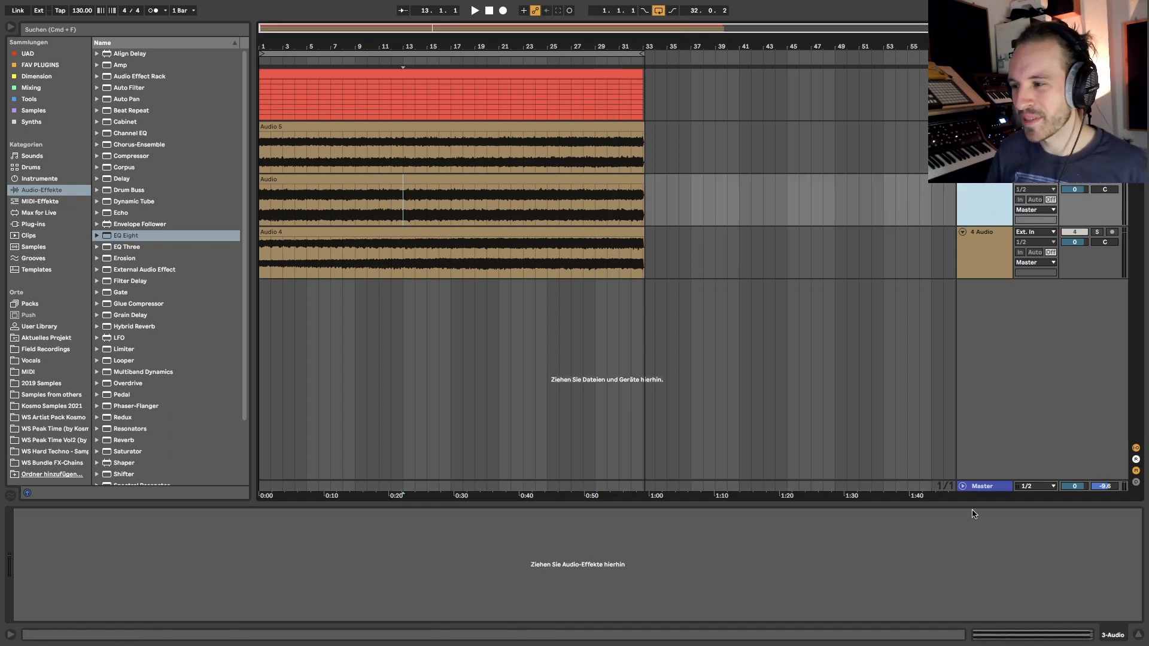
{"action": "left_click", "coordinate": [982, 487]}
{"action": "left_click", "coordinate": [38, 226]}
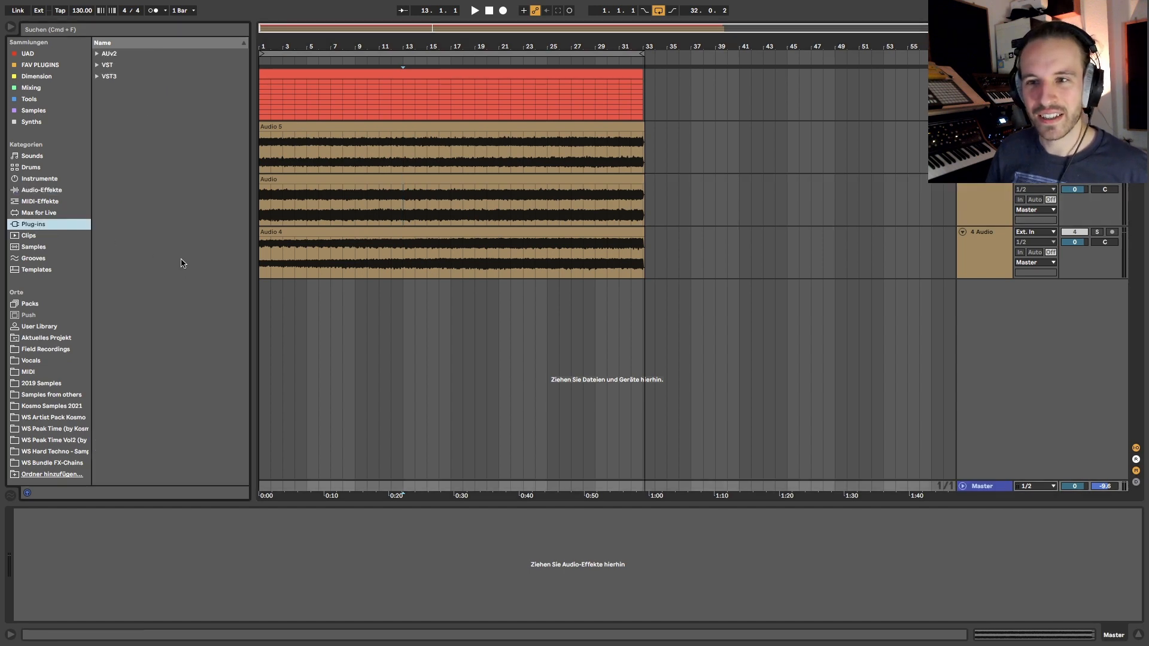
{"action": "double_click", "coordinate": [106, 64]}
{"action": "scroll", "coordinate": [197, 315], "scroll_direction": "down", "scroll_amount": 5}
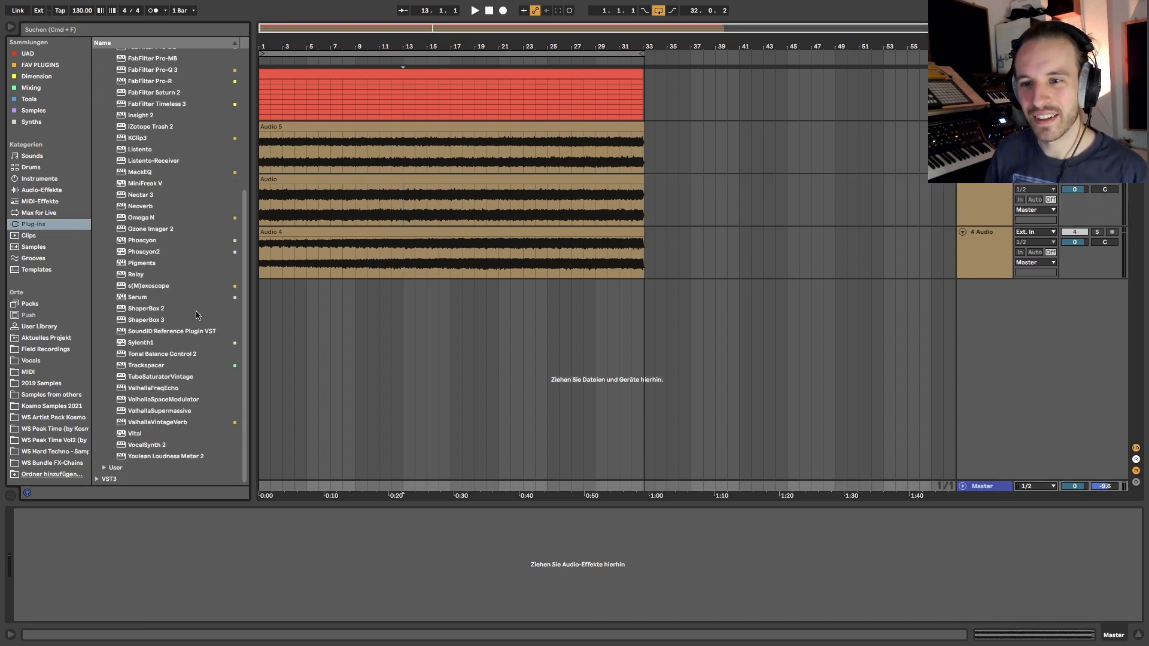
{"action": "left_click", "coordinate": [120, 476]}
{"action": "left_click", "coordinate": [105, 338]}
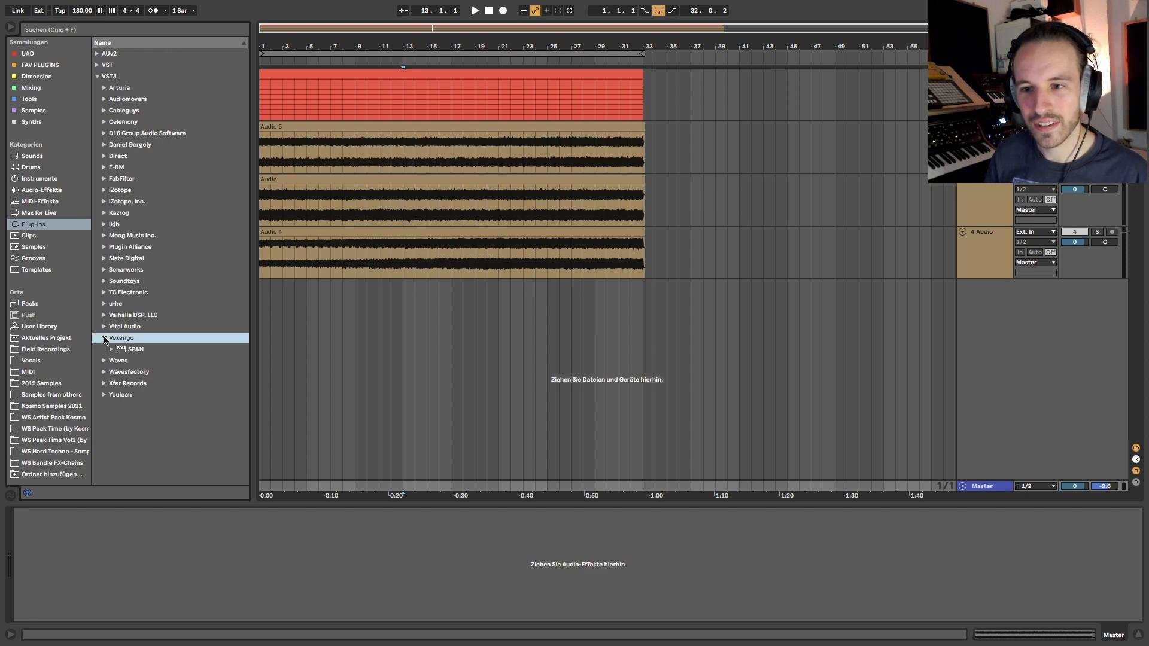
{"action": "left_click", "coordinate": [120, 349]}
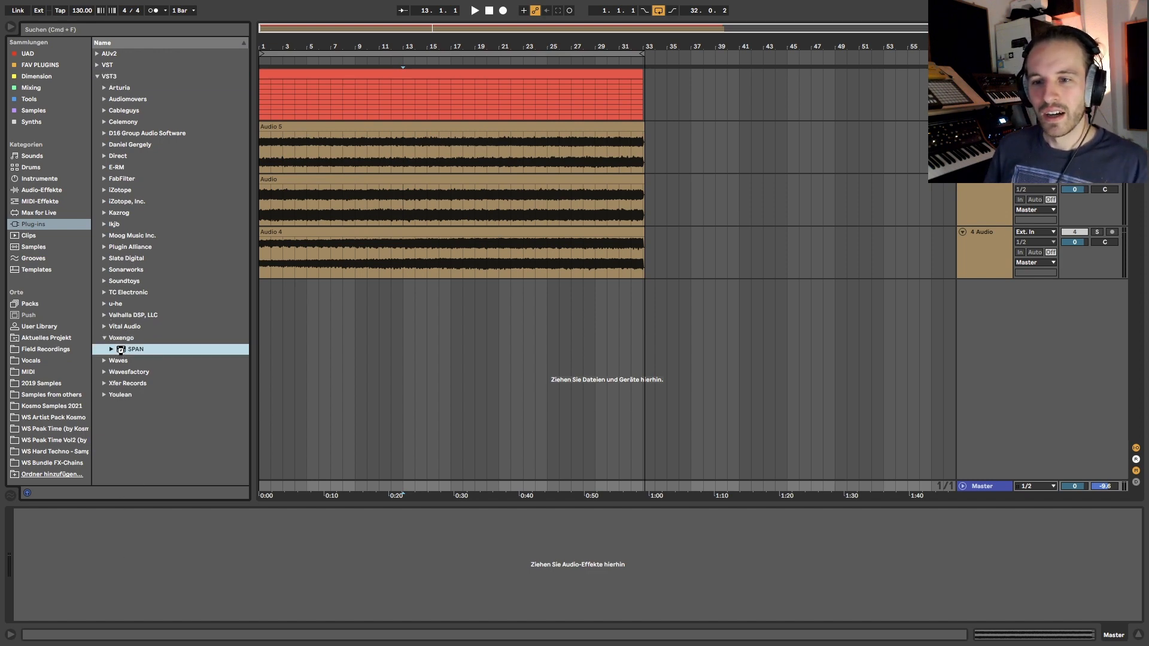
{"action": "double_click", "coordinate": [120, 349]}
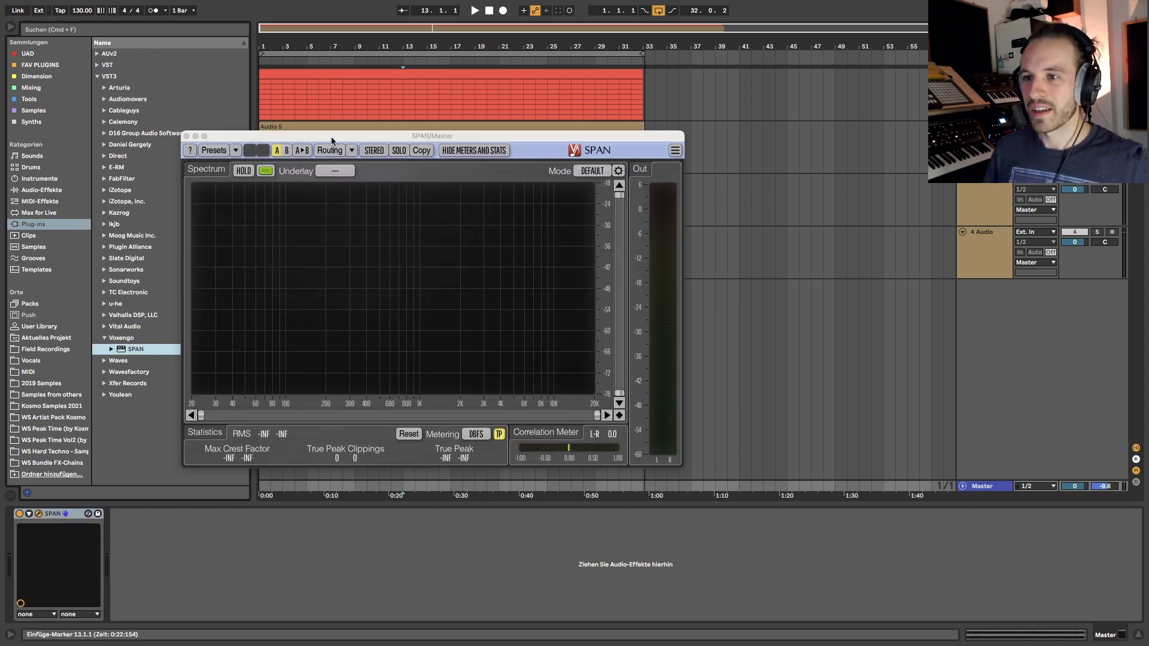
Step: Reposition the SPAN window, start playback and set the spectrum mode to High Res
{"action": "left_click_drag", "start_coordinate": [331, 137], "coordinate": [409, 121]}
{"action": "key", "text": "space"}
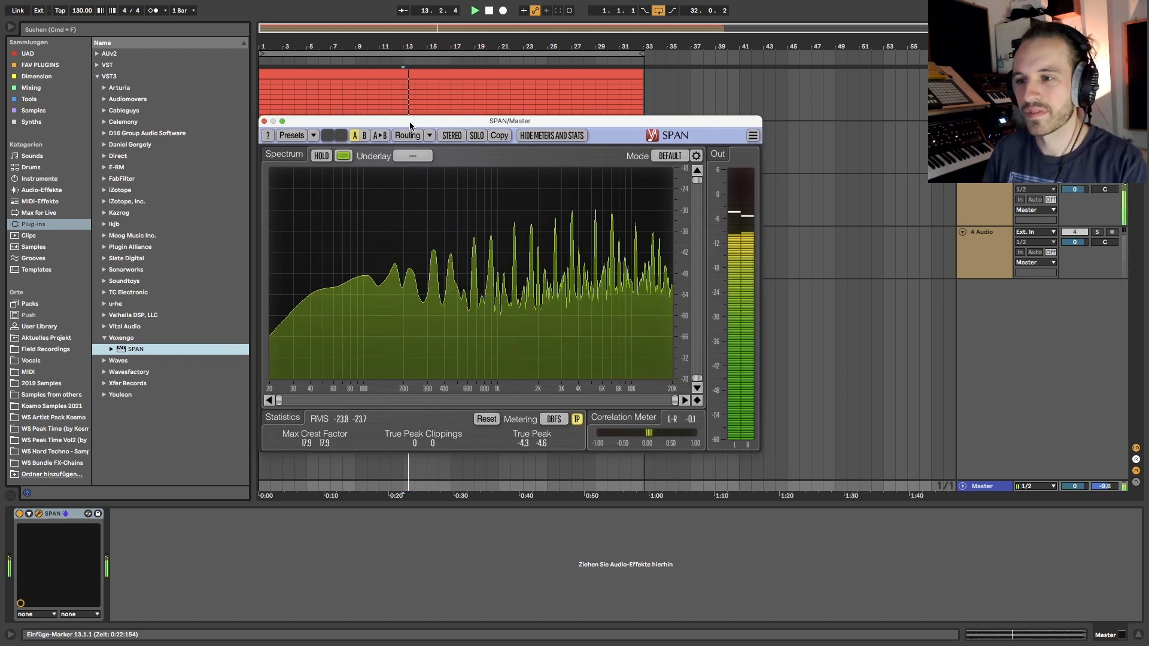
{"action": "left_click", "coordinate": [670, 156]}
{"action": "left_click", "coordinate": [670, 245]}
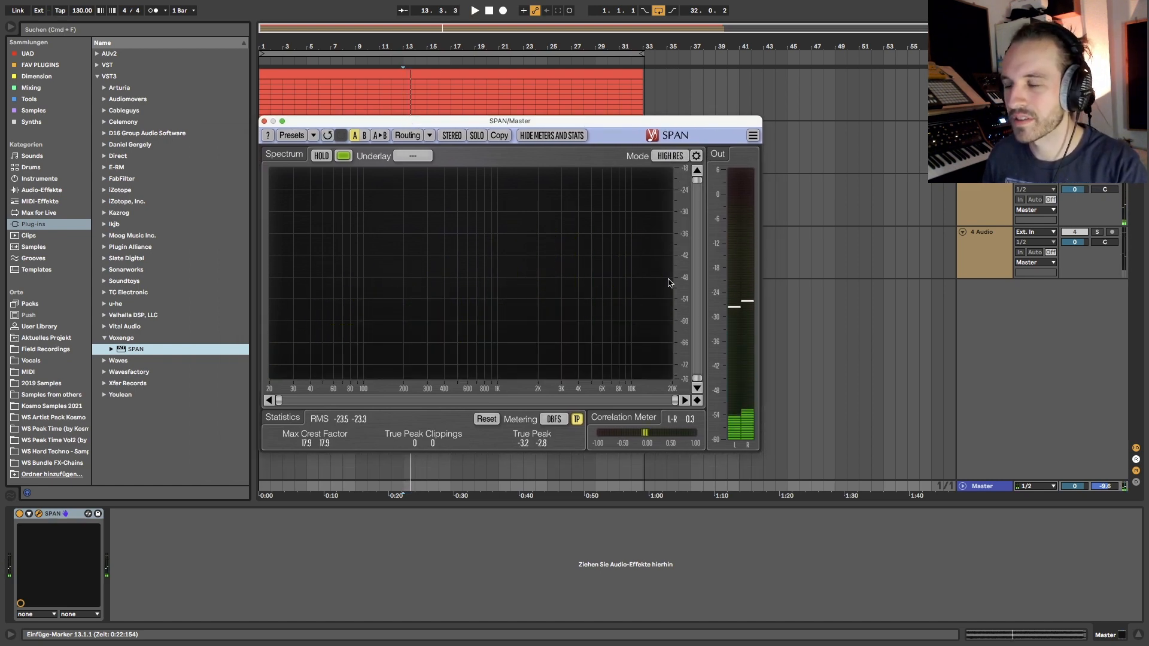
Step: Play the arrangement while watching the SPAN spectrum, stop playback and close the analyzer window
{"action": "key", "text": "space"}
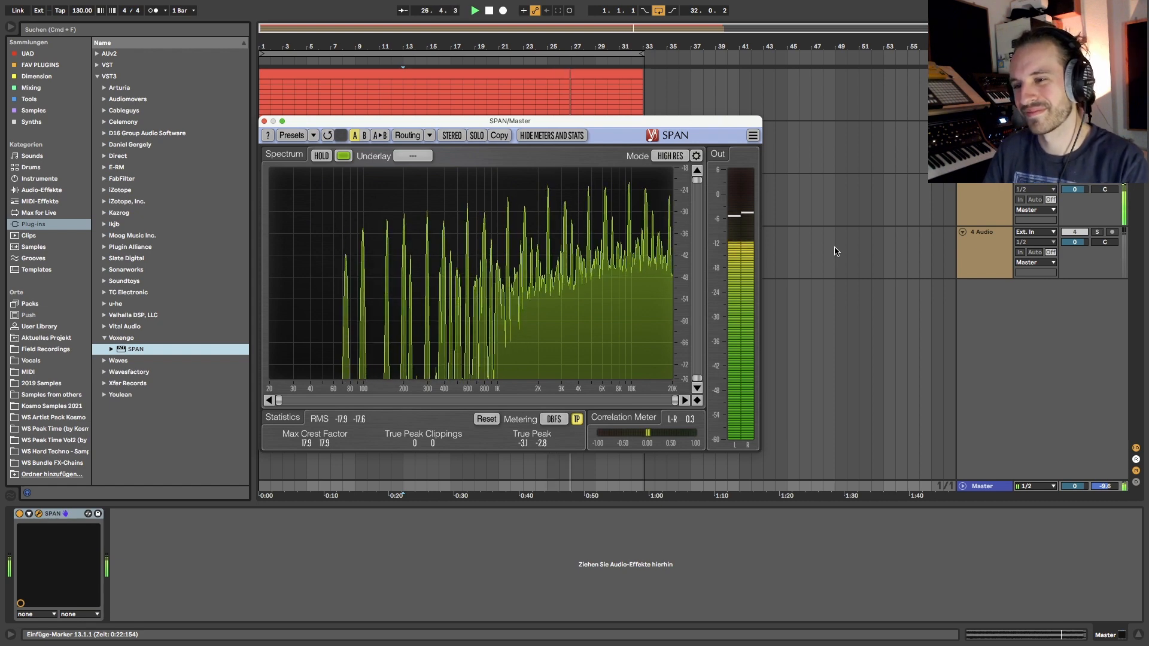
{"action": "key", "text": "space"}
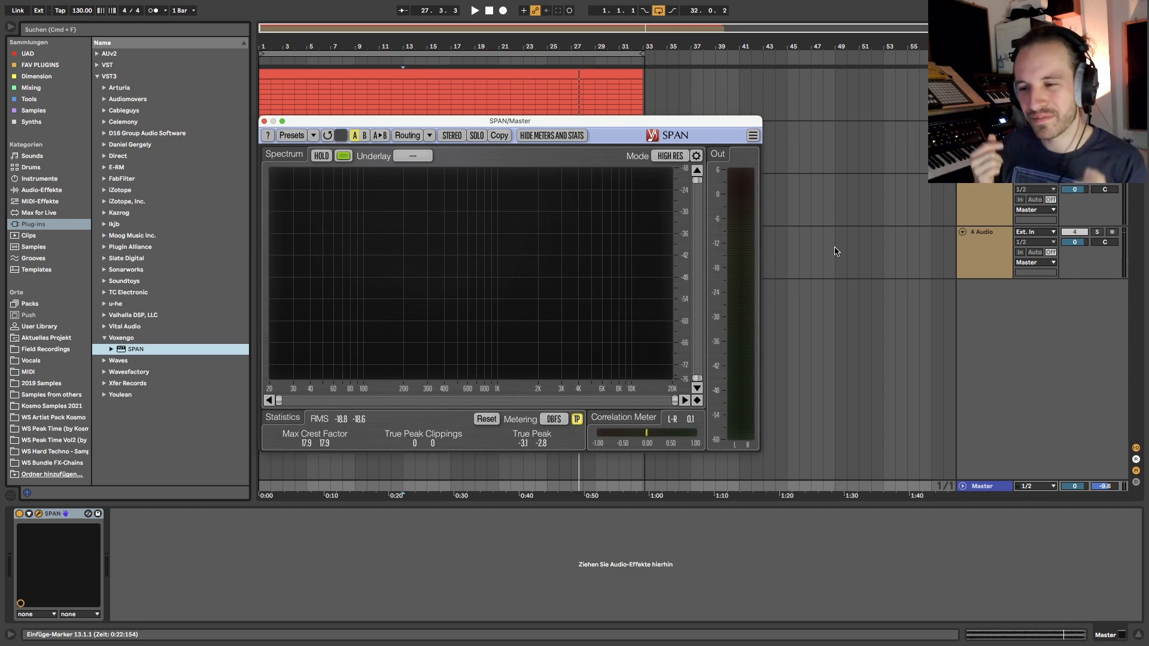
{"action": "left_click", "coordinate": [264, 121]}
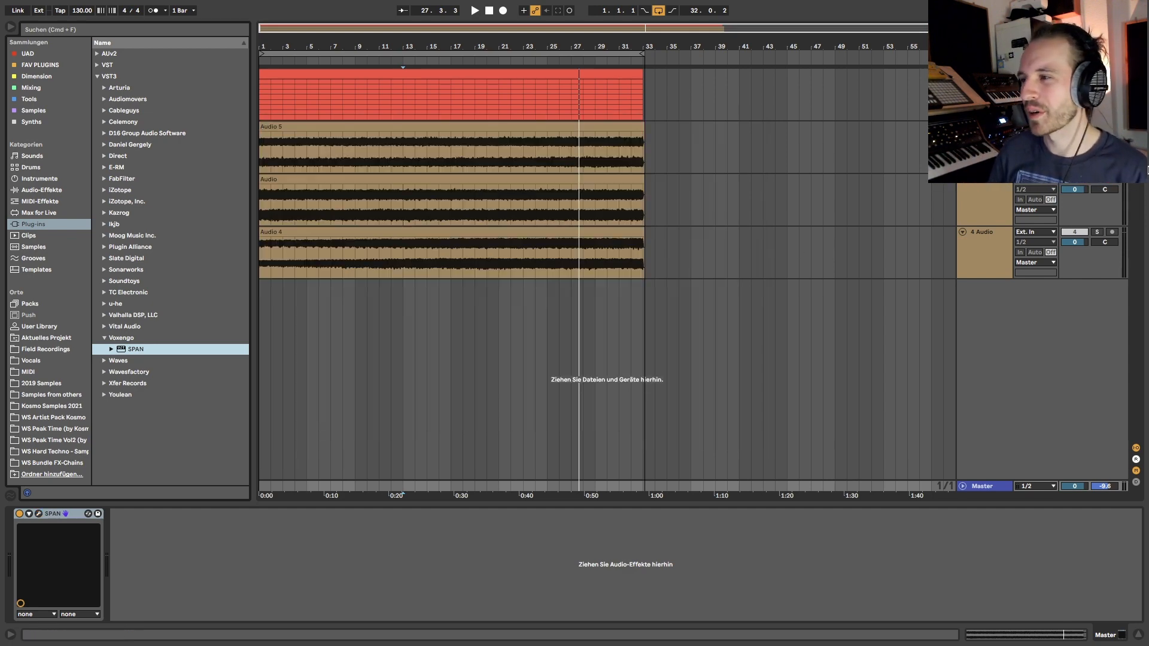
Step: Open the Serum synth on the red MIDI track and move its window up over the arrangement
{"action": "left_click", "coordinate": [1075, 232]}
{"action": "left_click", "coordinate": [985, 74]}
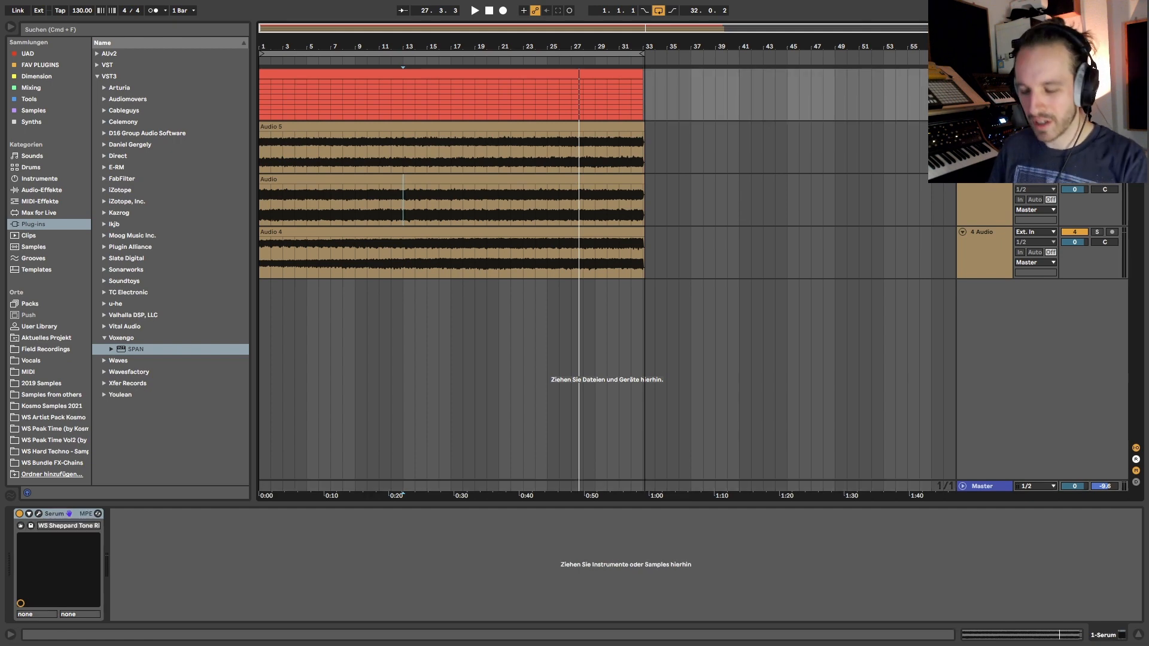
{"action": "left_click", "coordinate": [40, 513]}
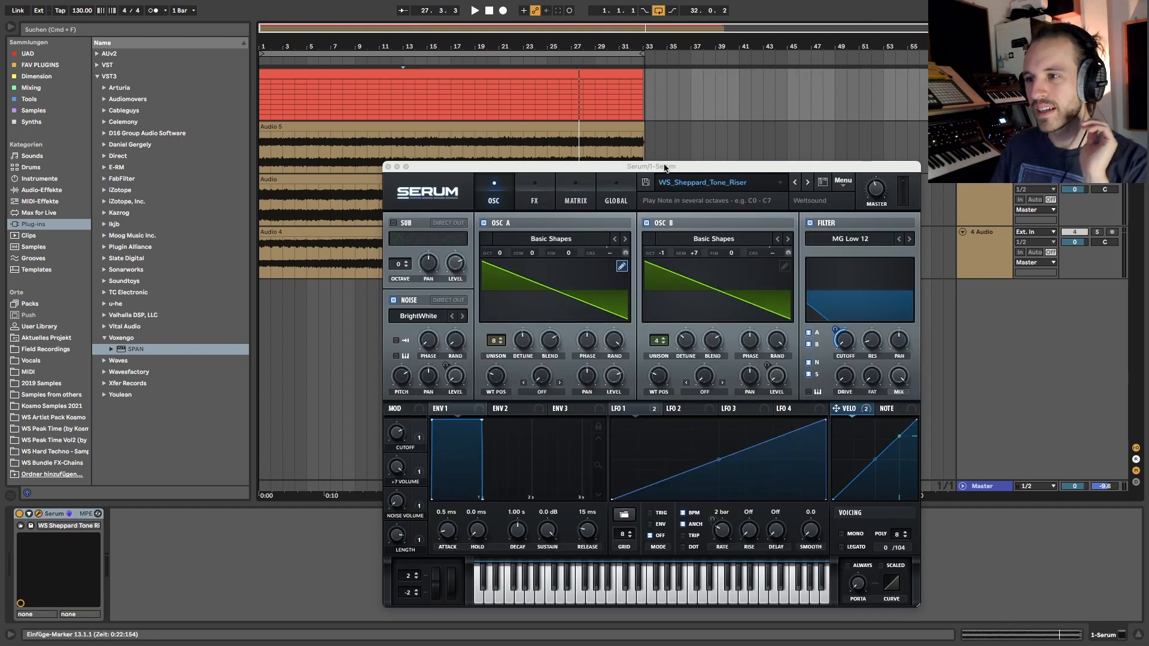
{"action": "left_click_drag", "start_coordinate": [664, 168], "coordinate": [592, 117]}
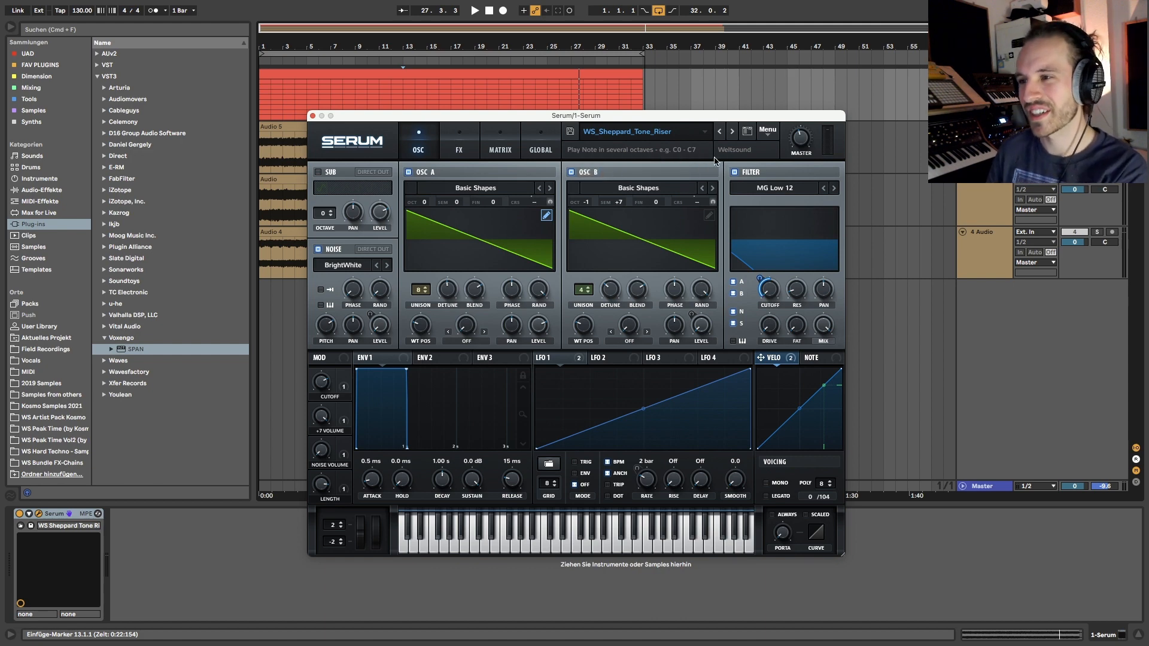
Step: Open the red MIDI clip, inspect its stacked octave notes including the lowest C-1 and highest C7, and return to the device view
{"action": "left_click", "coordinate": [425, 75]}
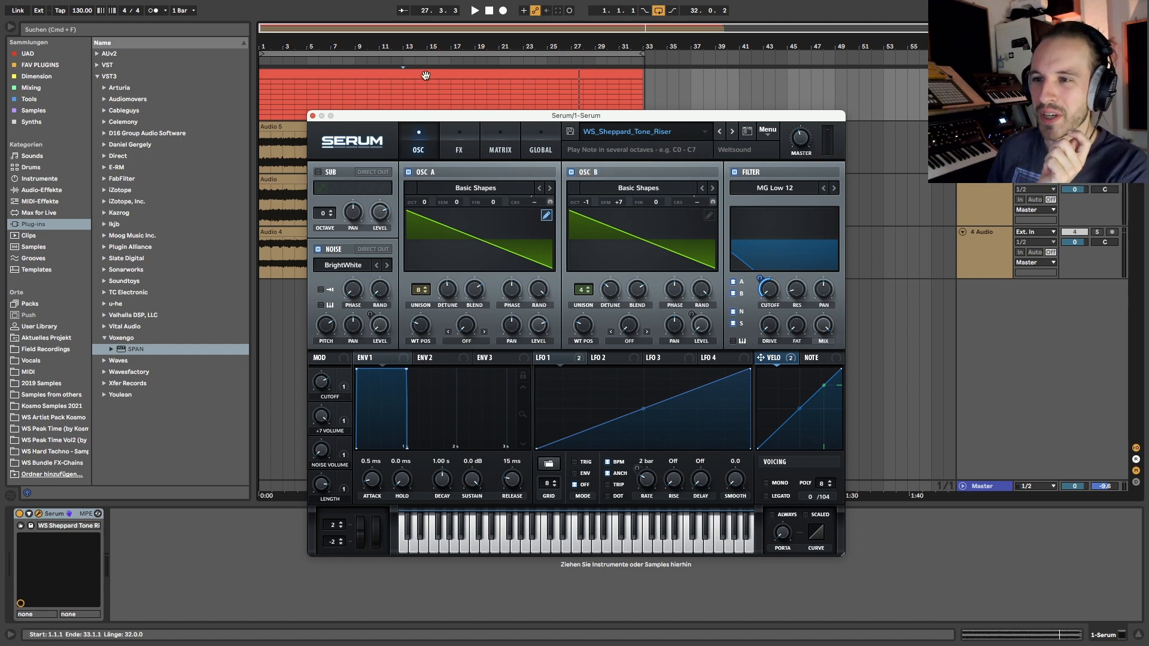
{"action": "double_click", "coordinate": [419, 74]}
{"action": "left_click", "coordinate": [207, 414]}
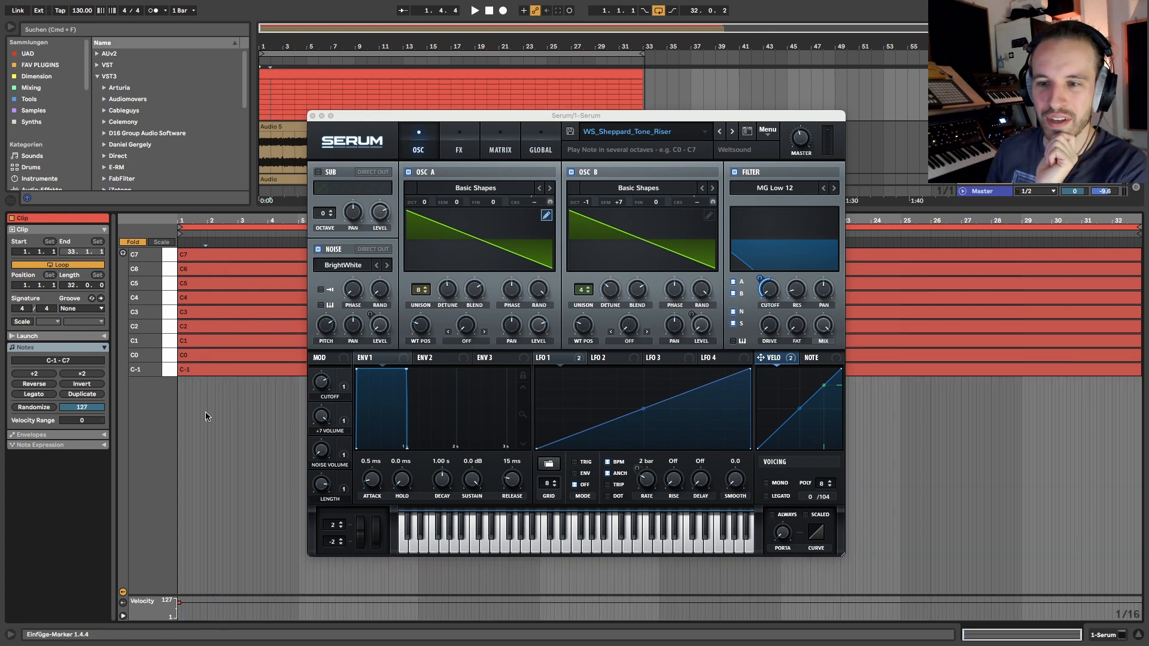
{"action": "key", "text": "super+a"}
{"action": "left_click", "coordinate": [197, 403]}
{"action": "left_click", "coordinate": [196, 376]}
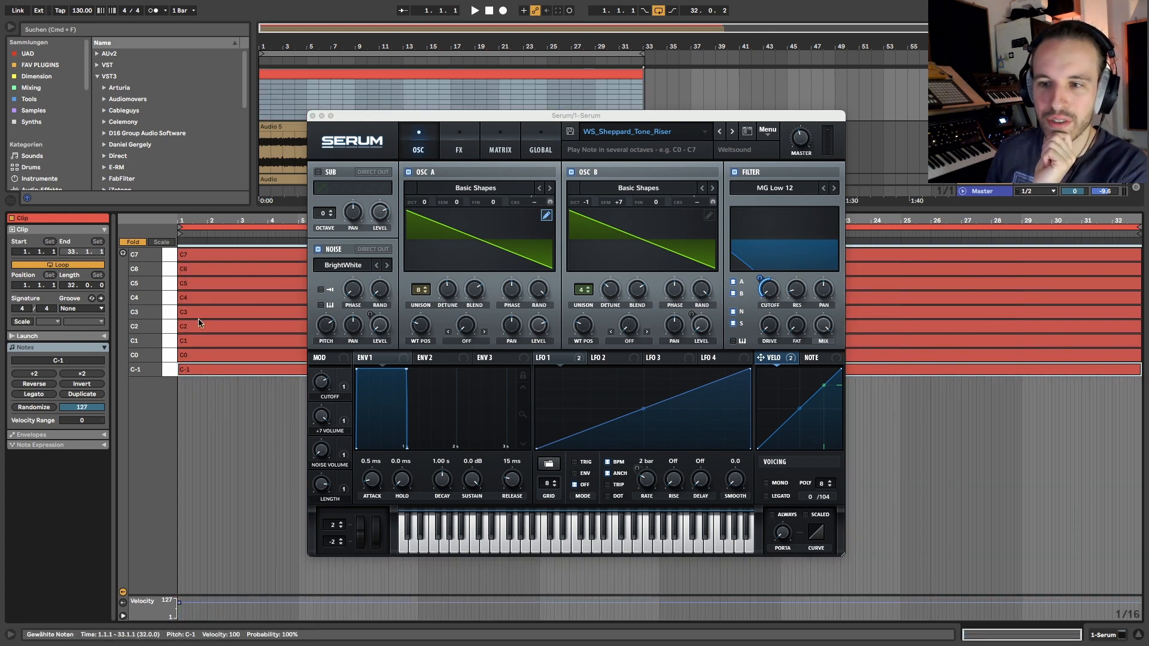
{"action": "left_click", "coordinate": [188, 262]}
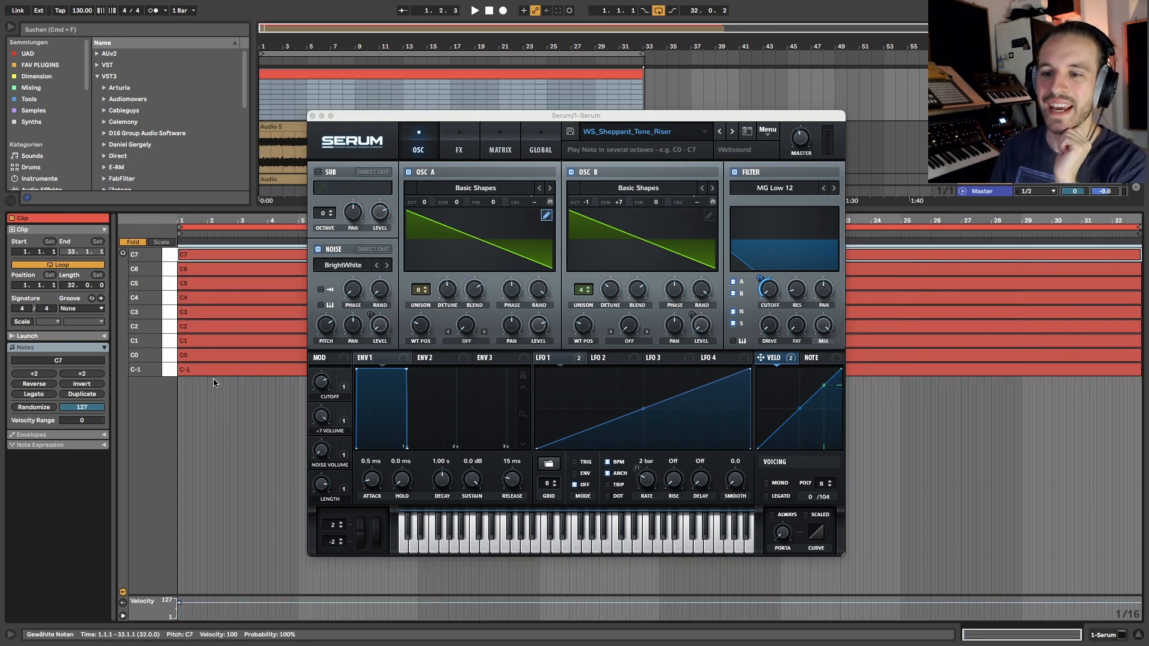
{"action": "key", "text": "shift+Tab"}
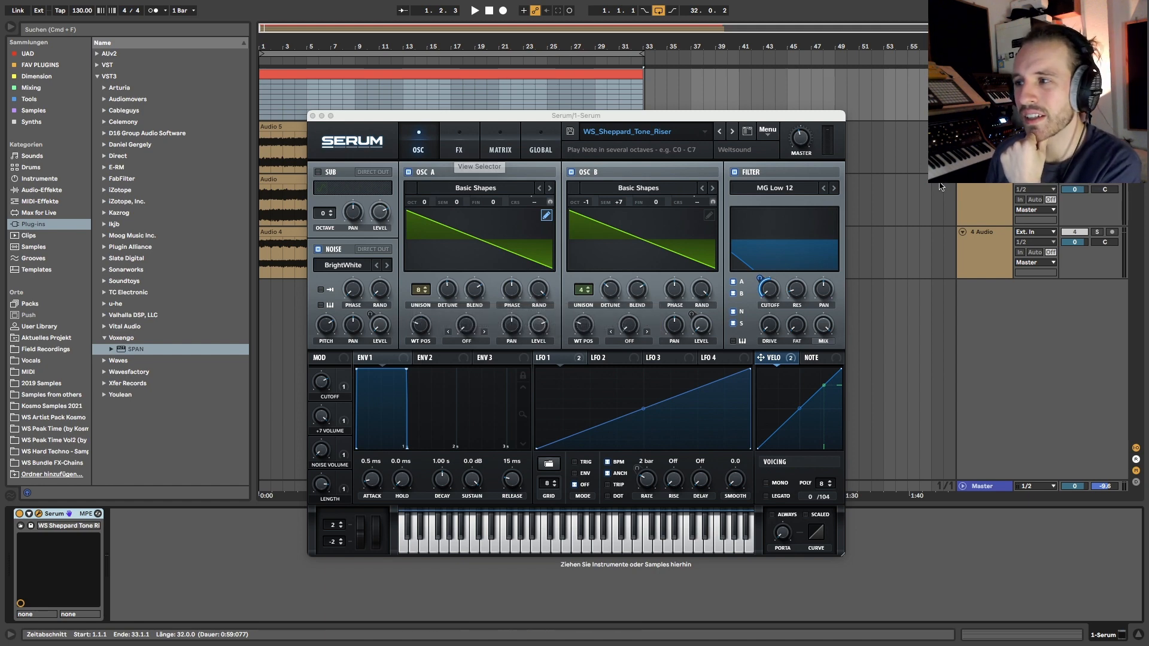
Step: Reopen the red MIDI clip of the Serum track in the note editor
{"action": "left_click", "coordinate": [981, 127]}
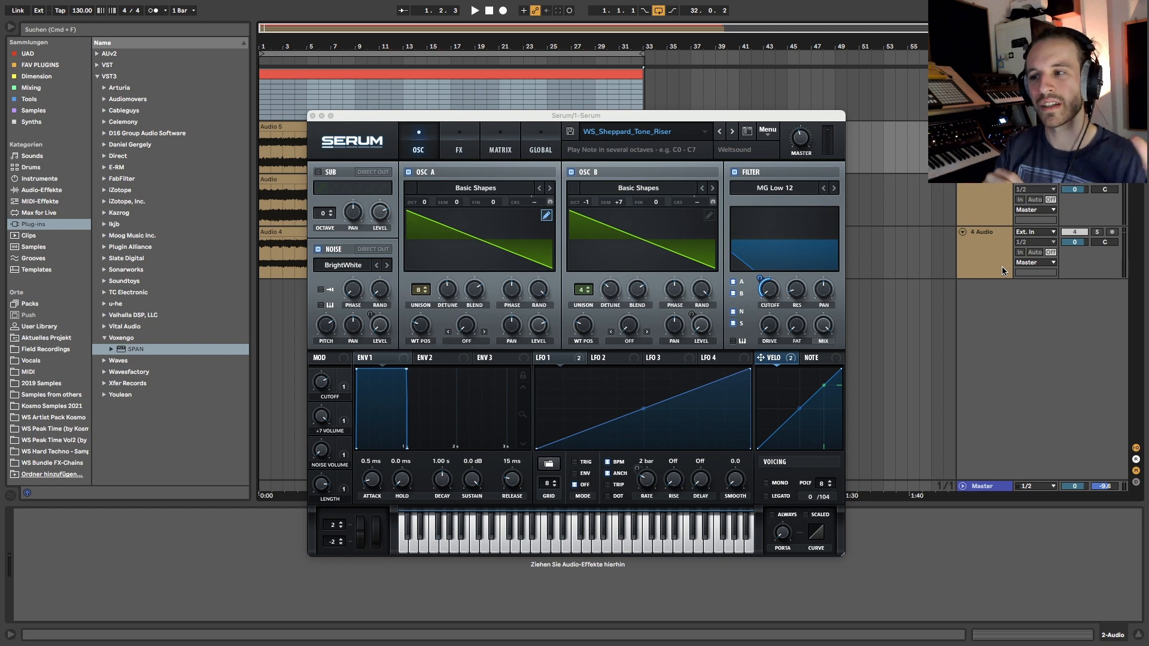
{"action": "double_click", "coordinate": [488, 73]}
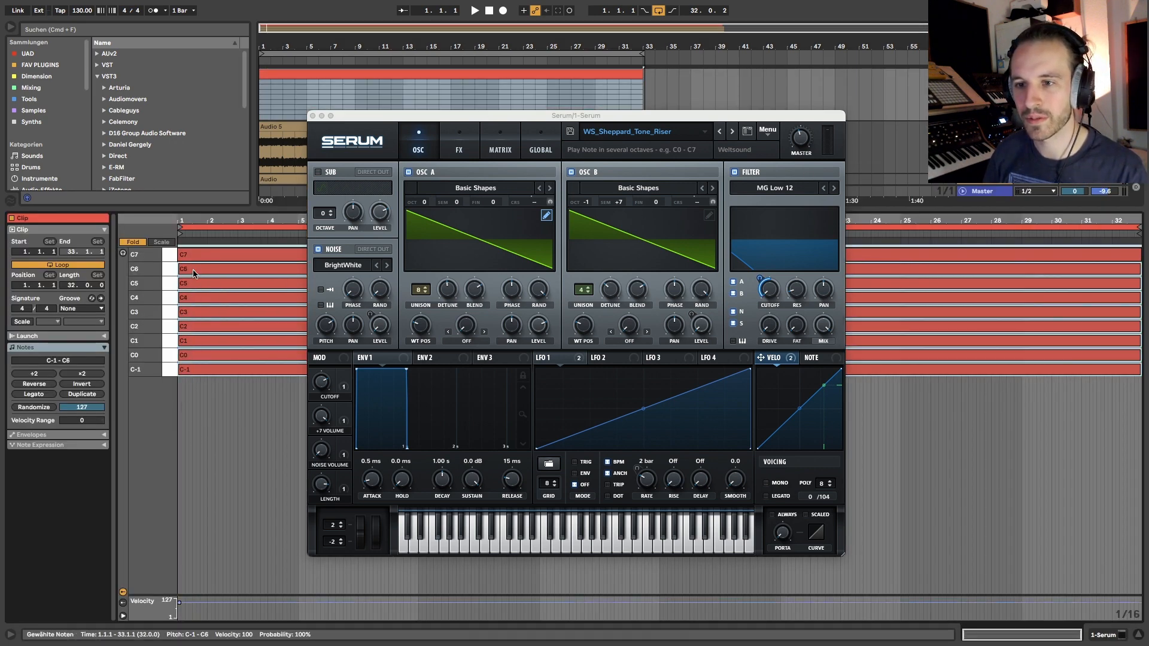
Step: Audition the C7 note alone with the C-1 to C6 notes deactivated, and deactivate C7
{"action": "key", "text": "space"}
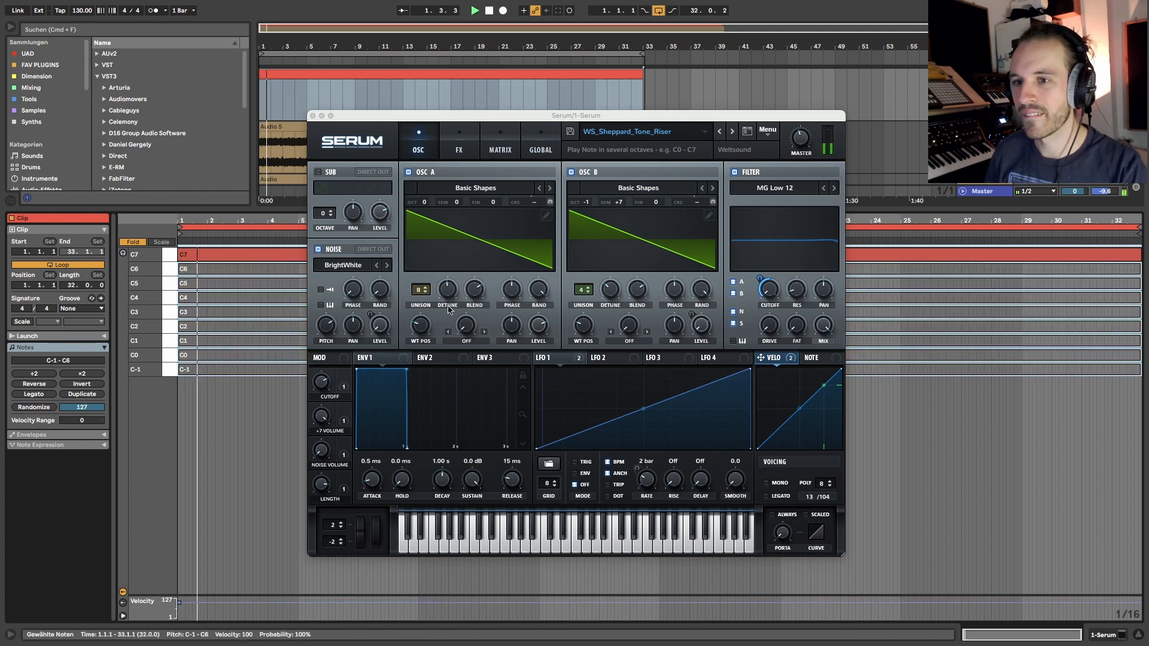
{"action": "key", "text": "space"}
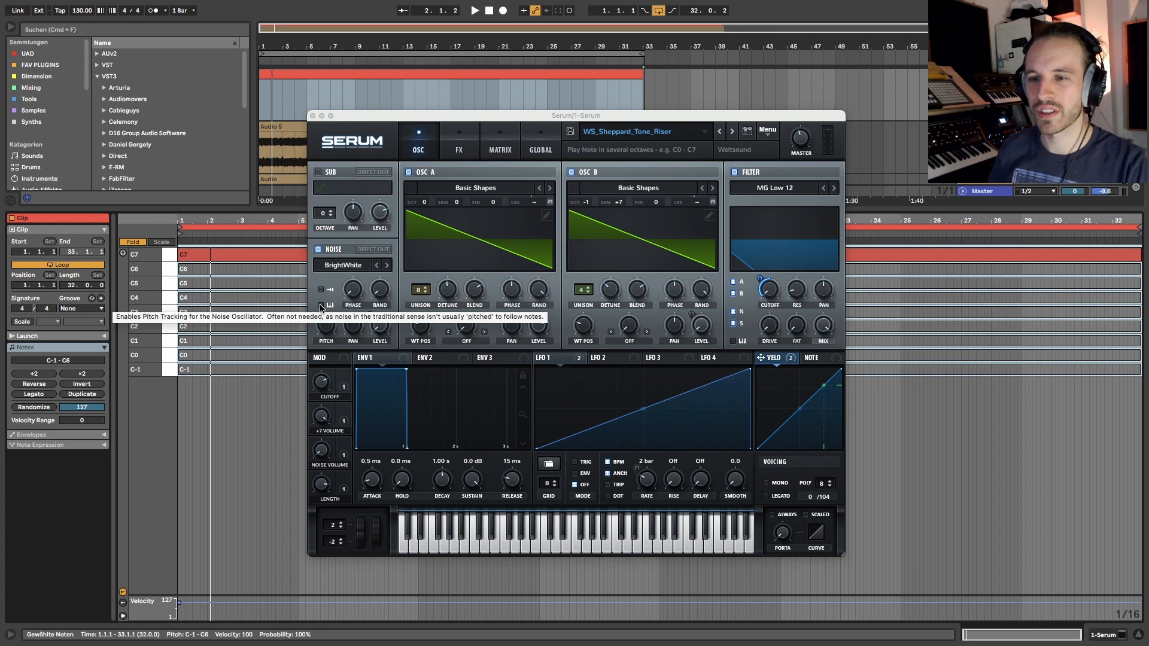
{"action": "left_click", "coordinate": [211, 252]}
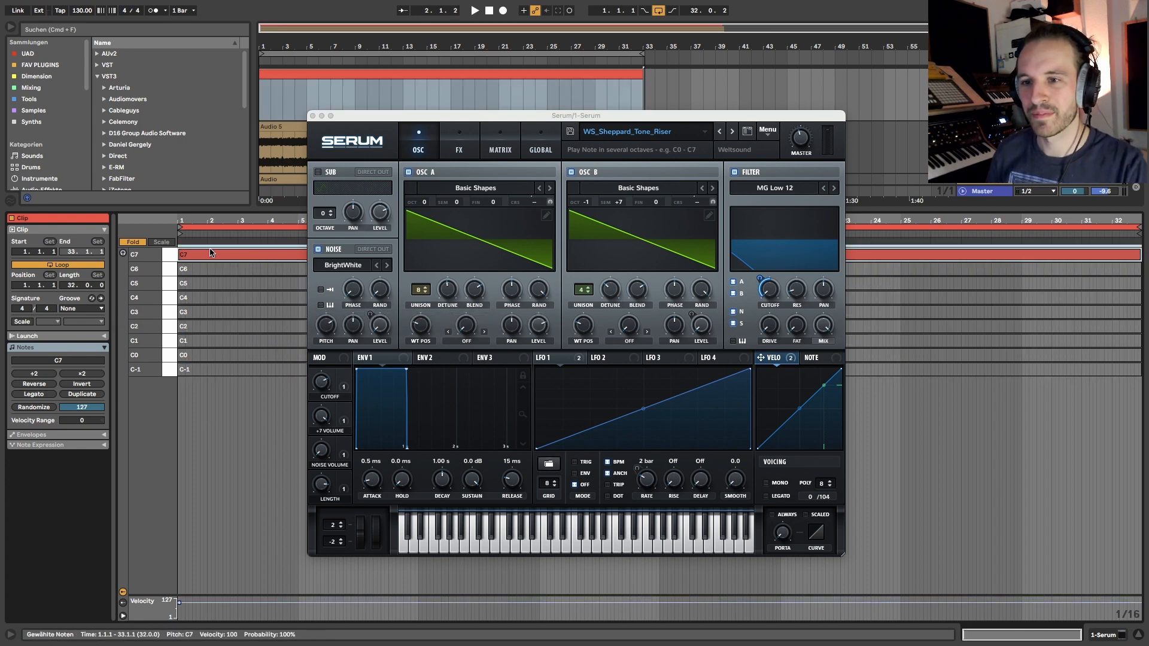
{"action": "key", "text": "0"}
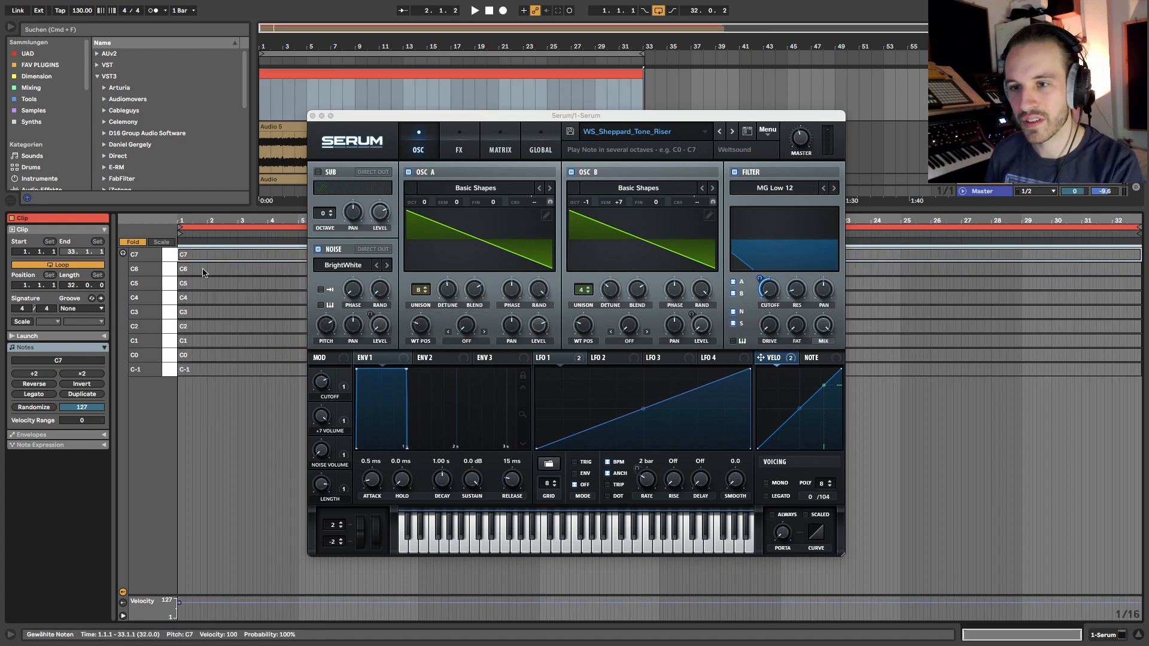
Step: Audition the C6, C5 and C4 notes one at a time, activating and deactivating each in turn
{"action": "left_click", "coordinate": [203, 270]}
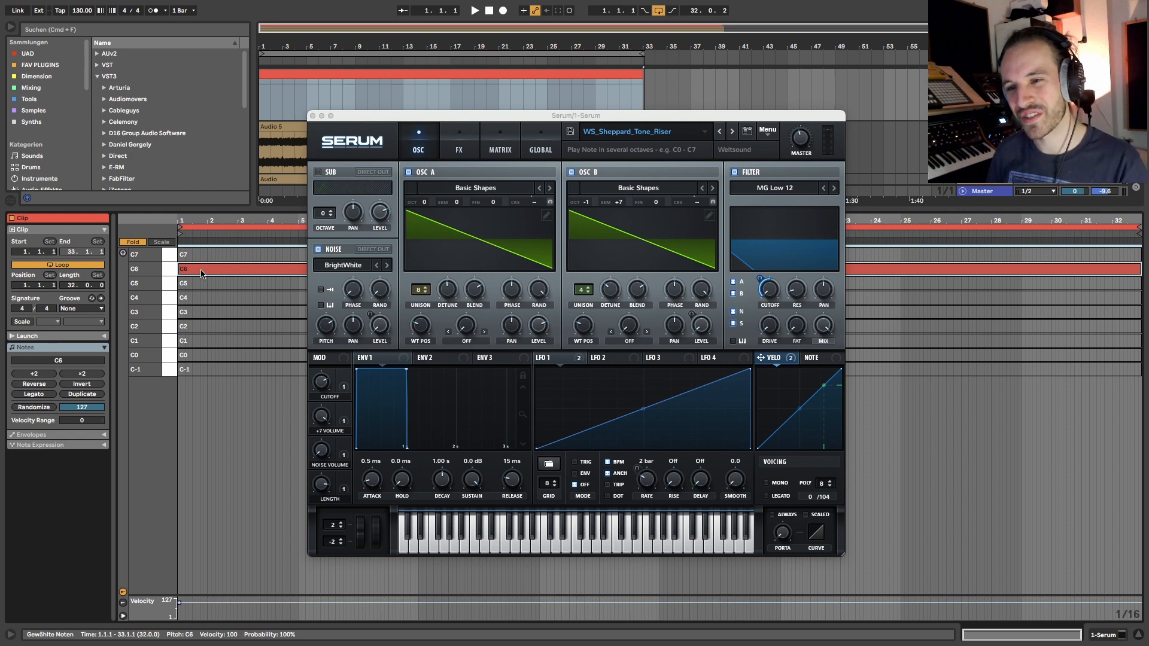
{"action": "left_click", "coordinate": [196, 285]}
{"action": "key", "text": "0"}
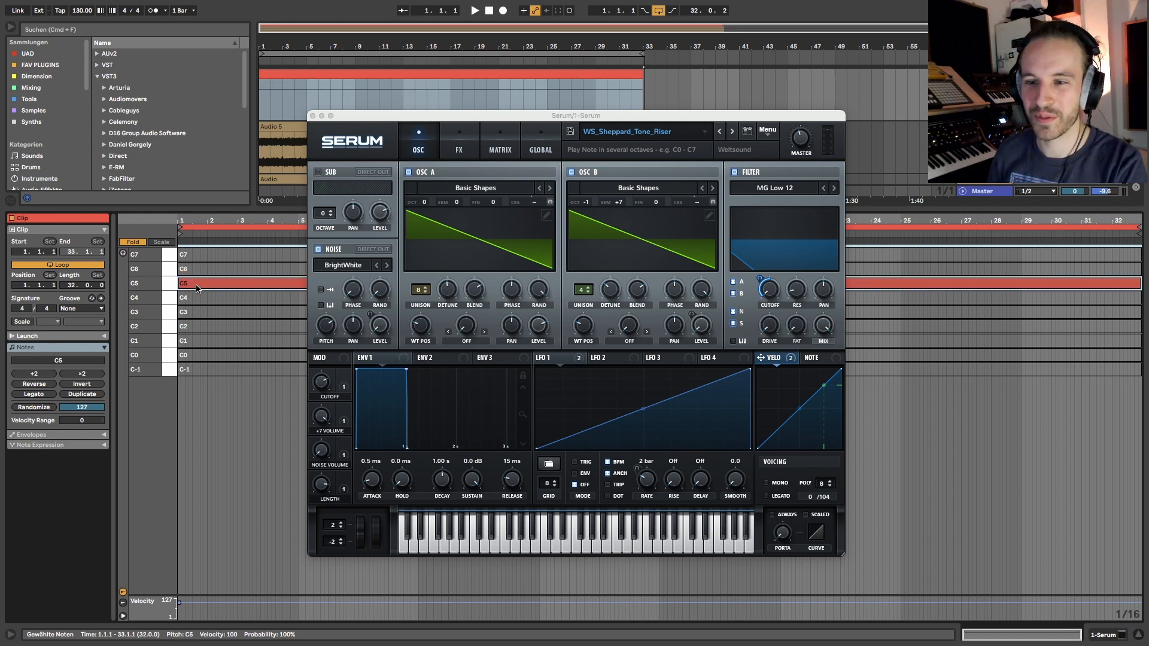
{"action": "left_click", "coordinate": [191, 303]}
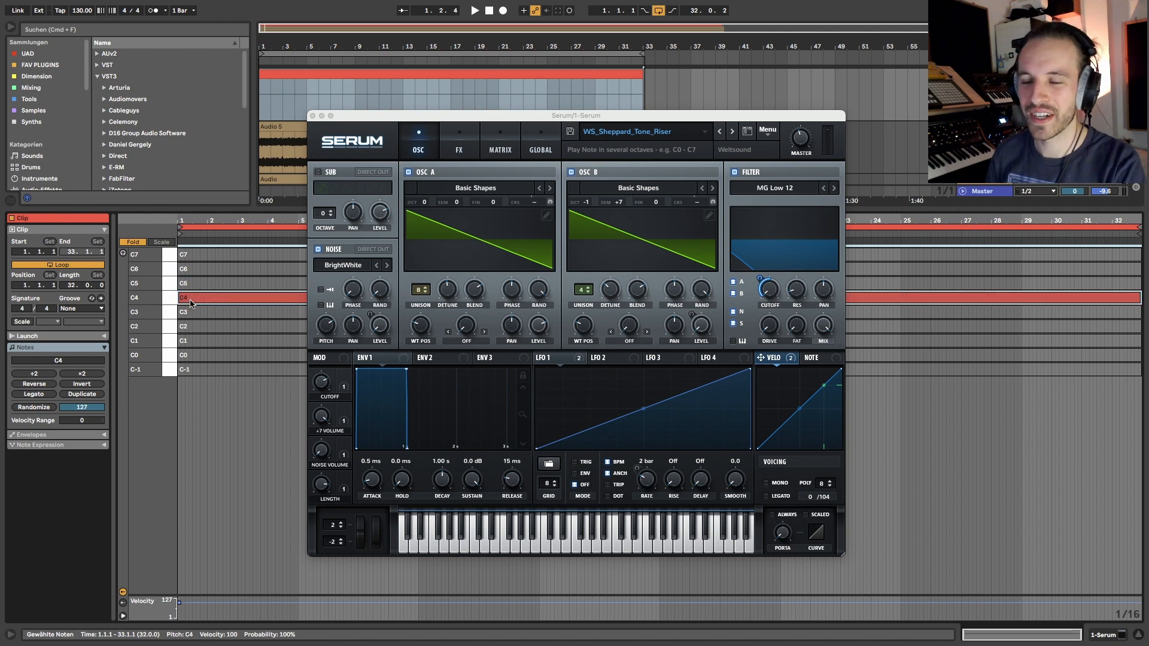
{"action": "key", "text": "0"}
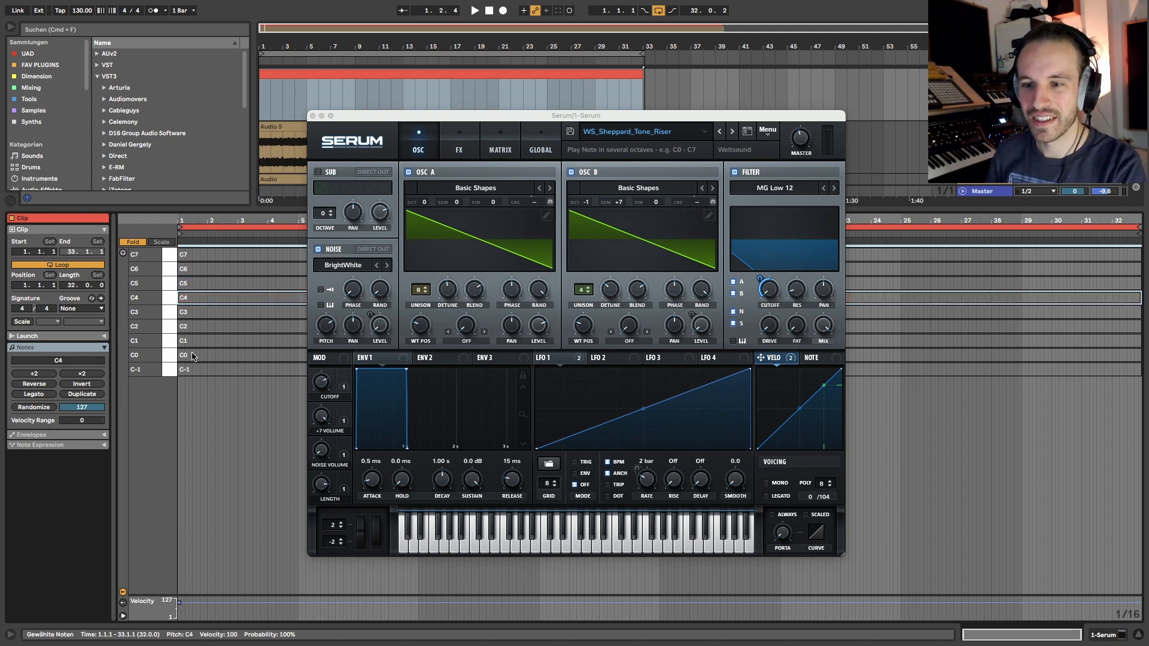
Step: Audition the C0 and C-1 notes individually, and reactivate all notes from C-1 to C7
{"action": "left_click", "coordinate": [190, 370]}
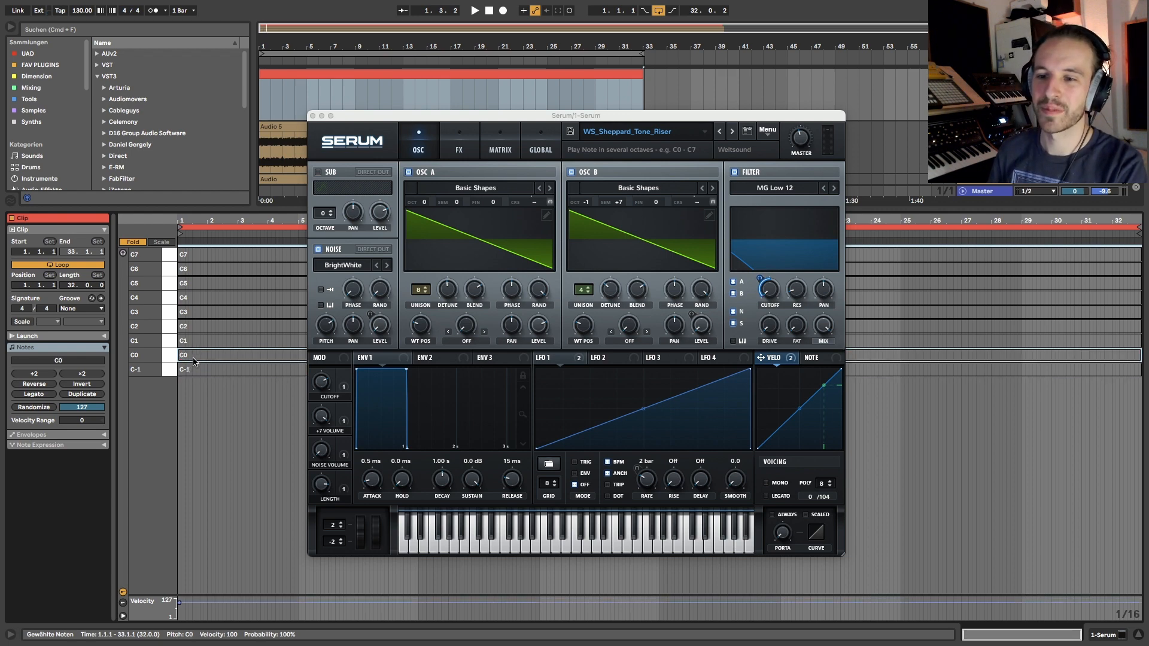
{"action": "left_click", "coordinate": [167, 359]}
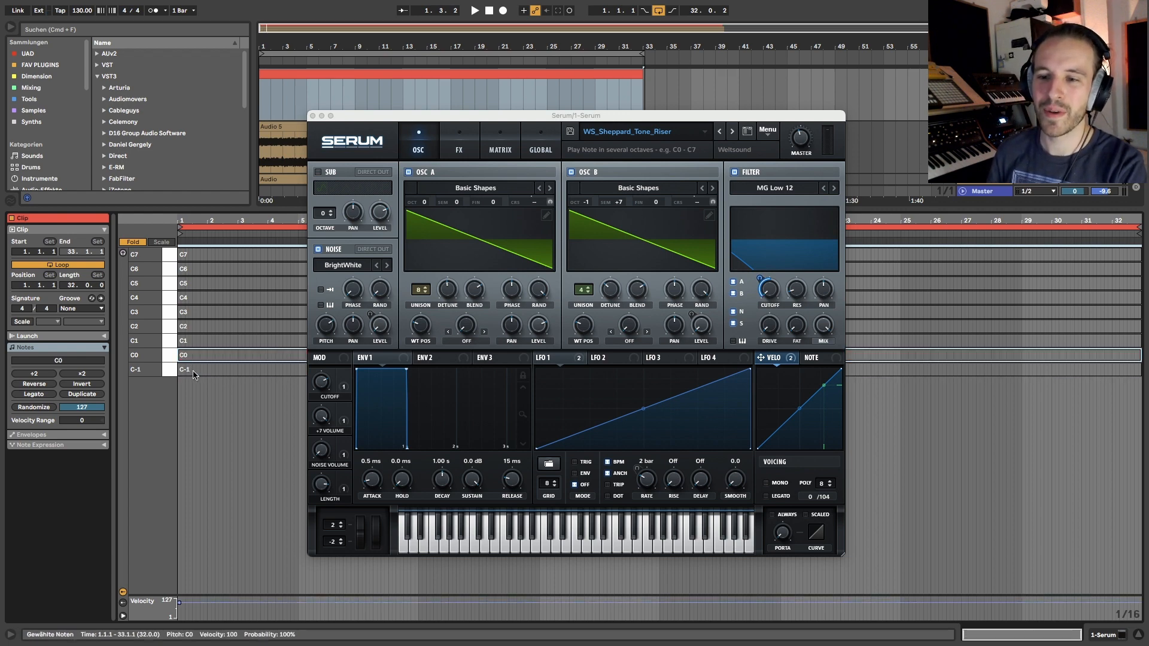
{"action": "left_click", "coordinate": [193, 370]}
{"action": "key", "text": "0"}
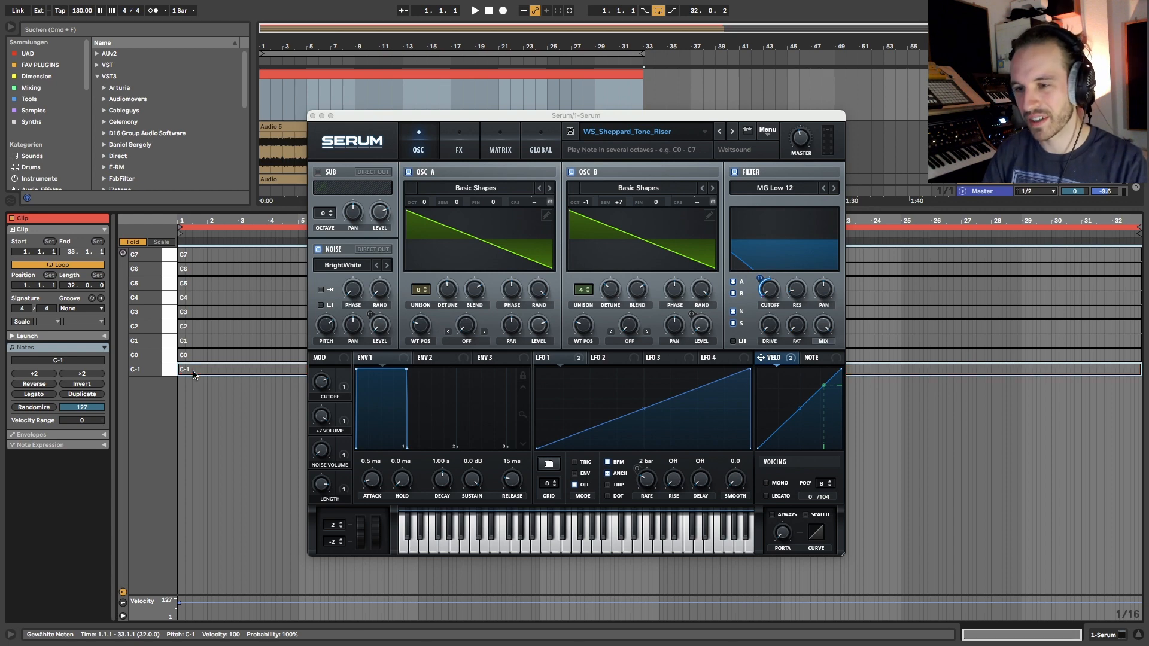
{"action": "key", "text": "super+a"}
{"action": "key", "text": "0"}
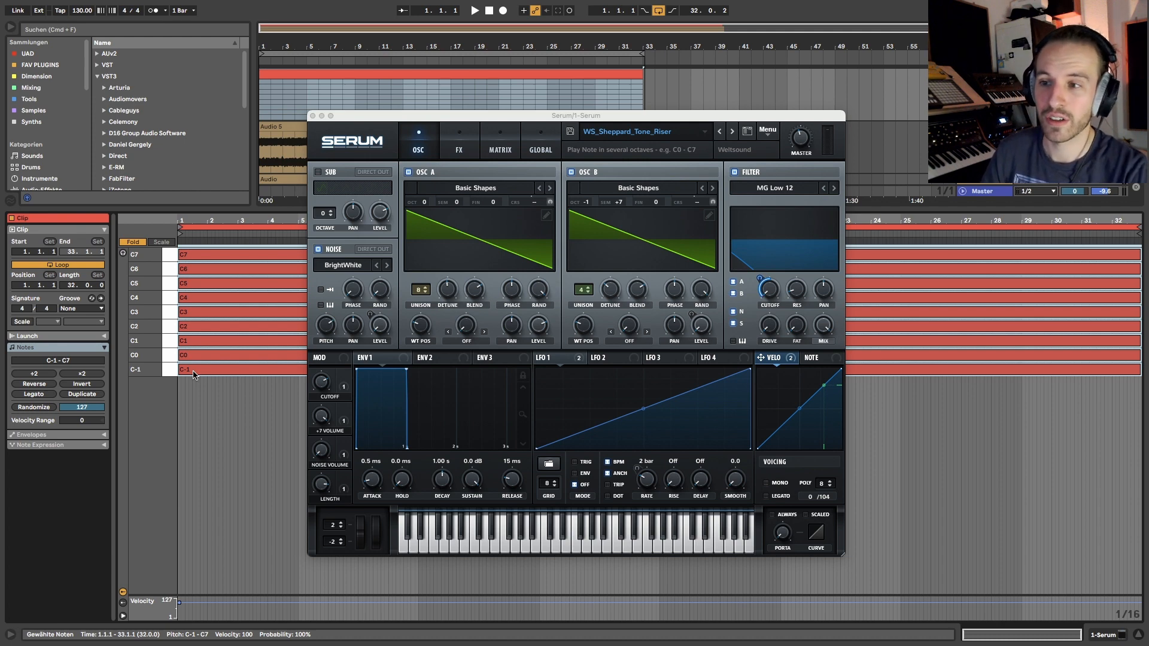
Step: Return to the device view and add the Chord MIDI effect before Serum
{"action": "key", "text": "shift+Tab"}
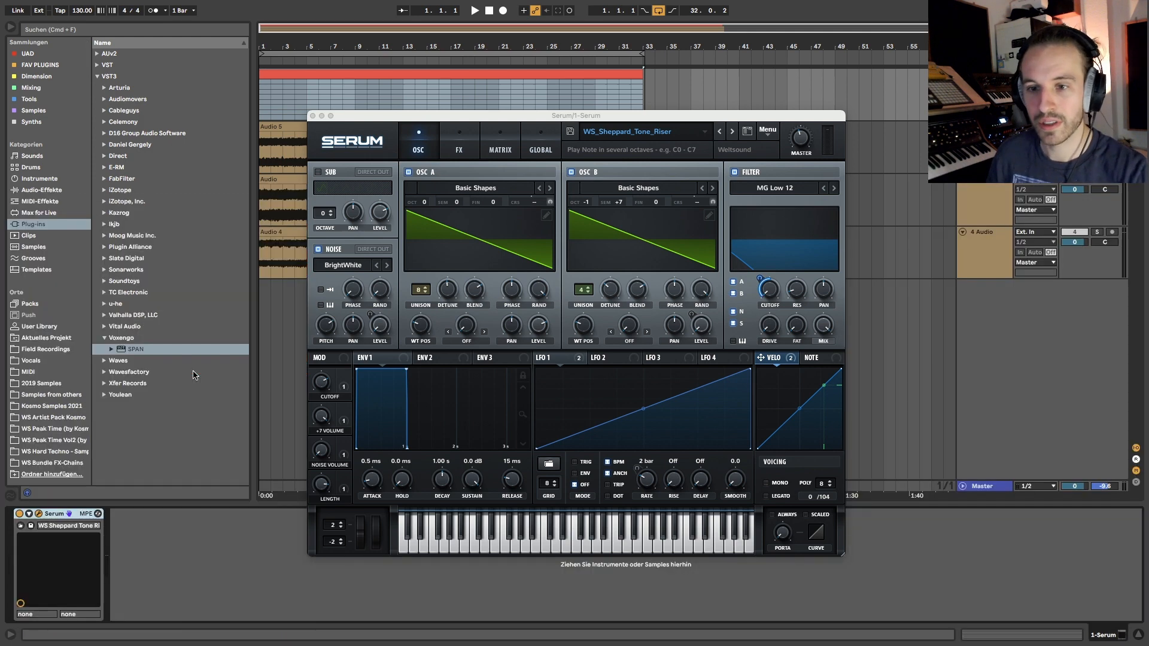
{"action": "left_click", "coordinate": [36, 203]}
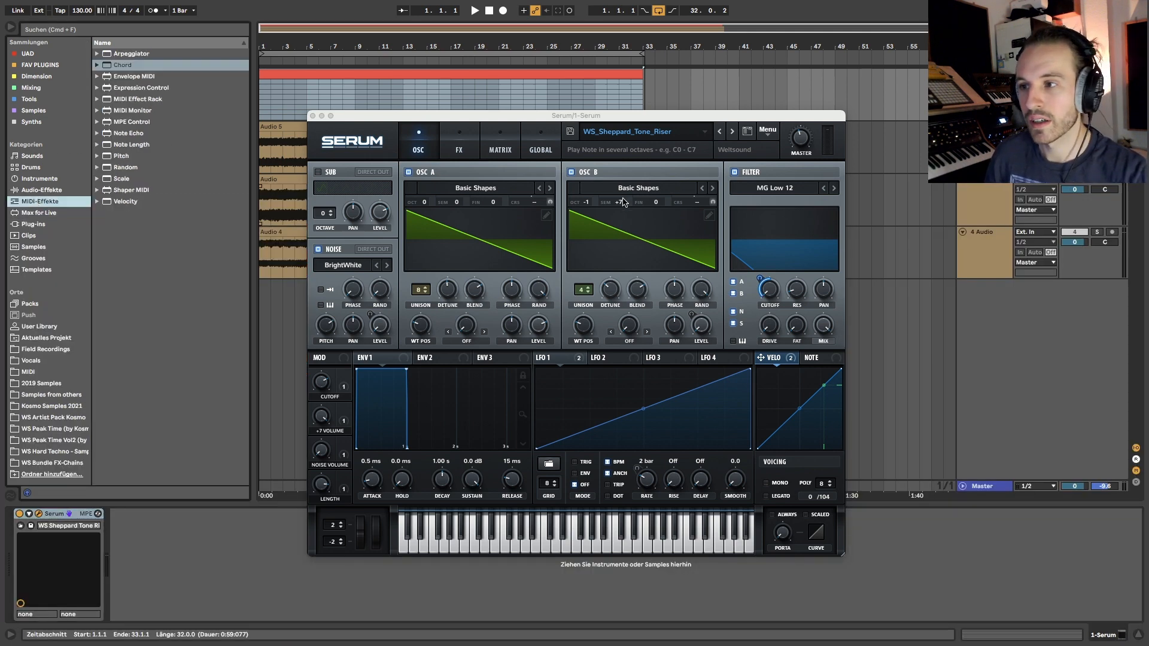
{"action": "left_click_drag", "start_coordinate": [619, 201], "coordinate": [616, 248]}
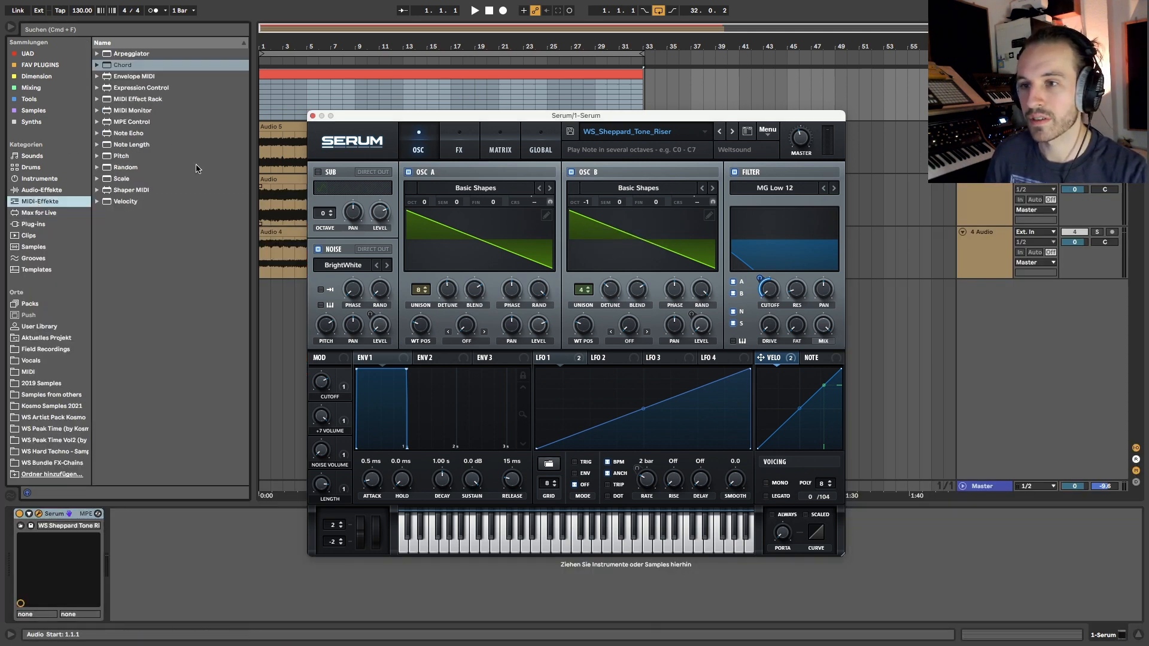
{"action": "double_click", "coordinate": [120, 67]}
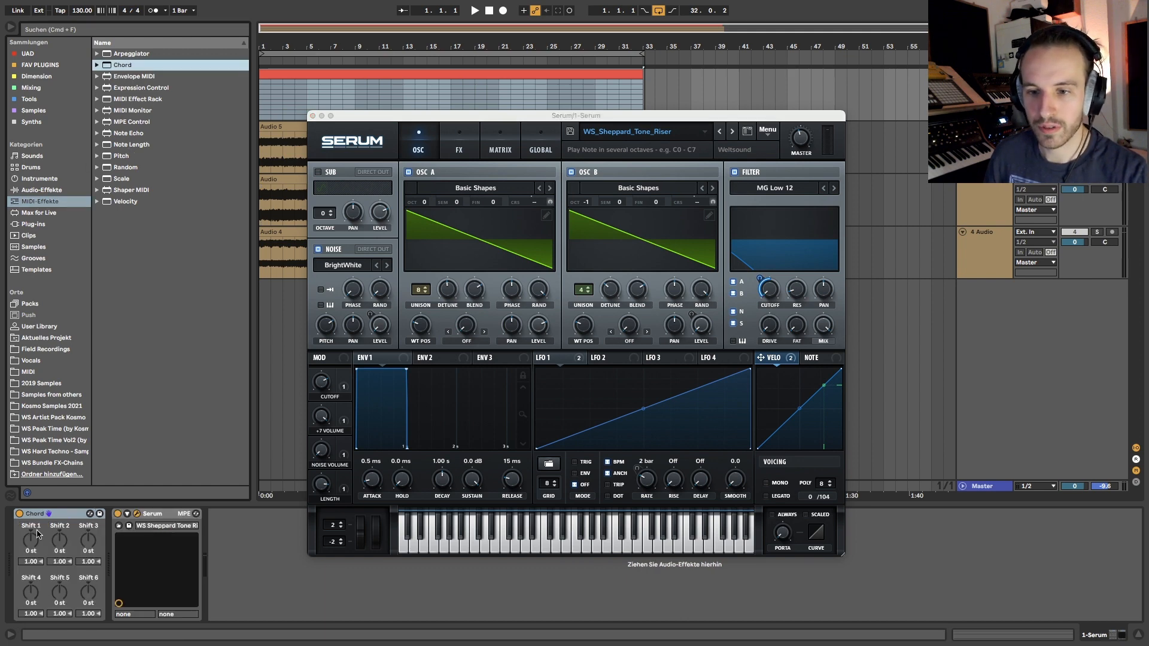
Step: Set the Chord effect's Shift 1 to +3 st, Shift 2 to +7 st and Shift 3 to -12 st during playback
{"action": "left_click_drag", "start_coordinate": [37, 534], "coordinate": [69, 530]}
{"action": "key", "text": "space"}
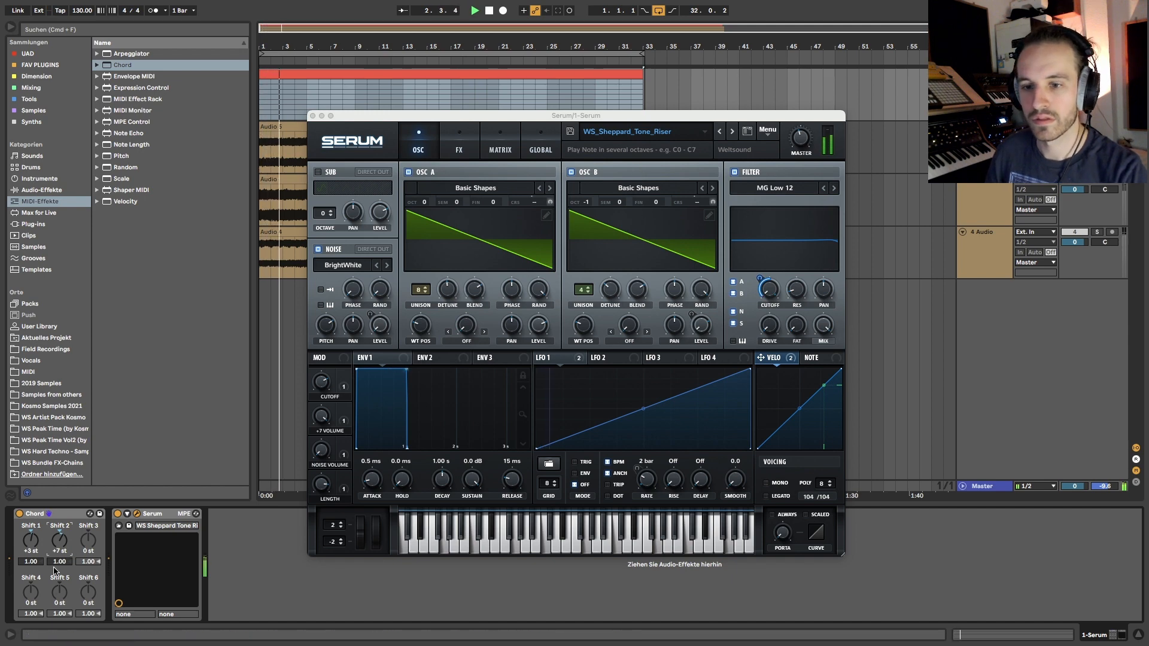
{"action": "left_click", "coordinate": [89, 545]}
{"action": "type", "text": "-"}
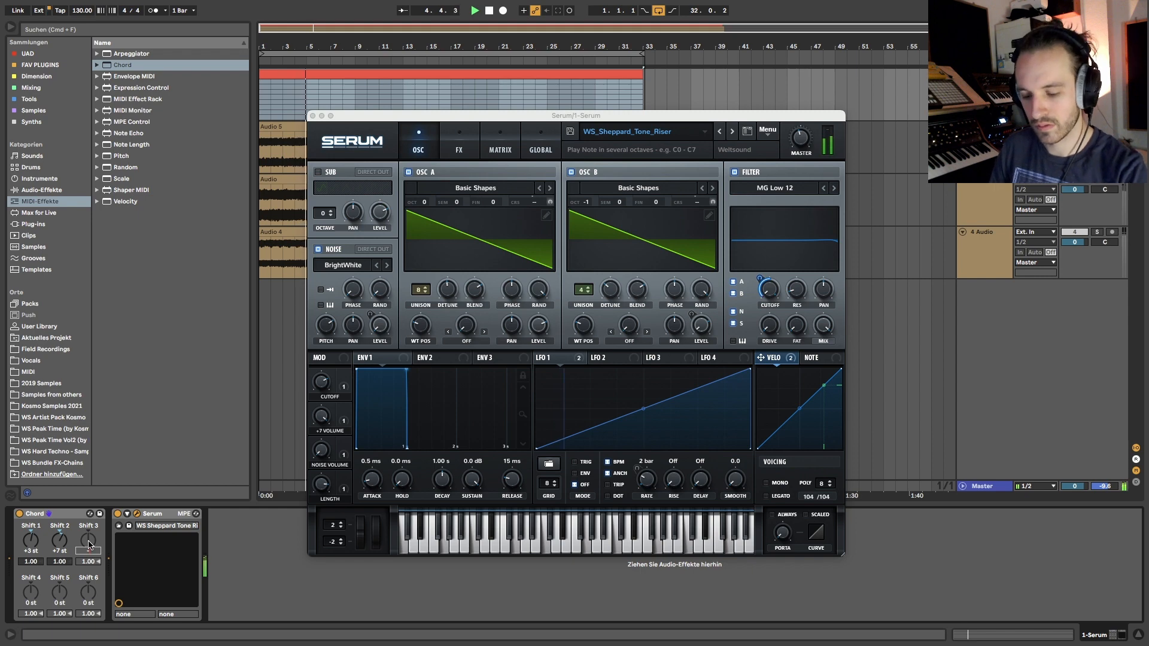
{"action": "type", "text": "12"}
{"action": "key", "text": "Return"}
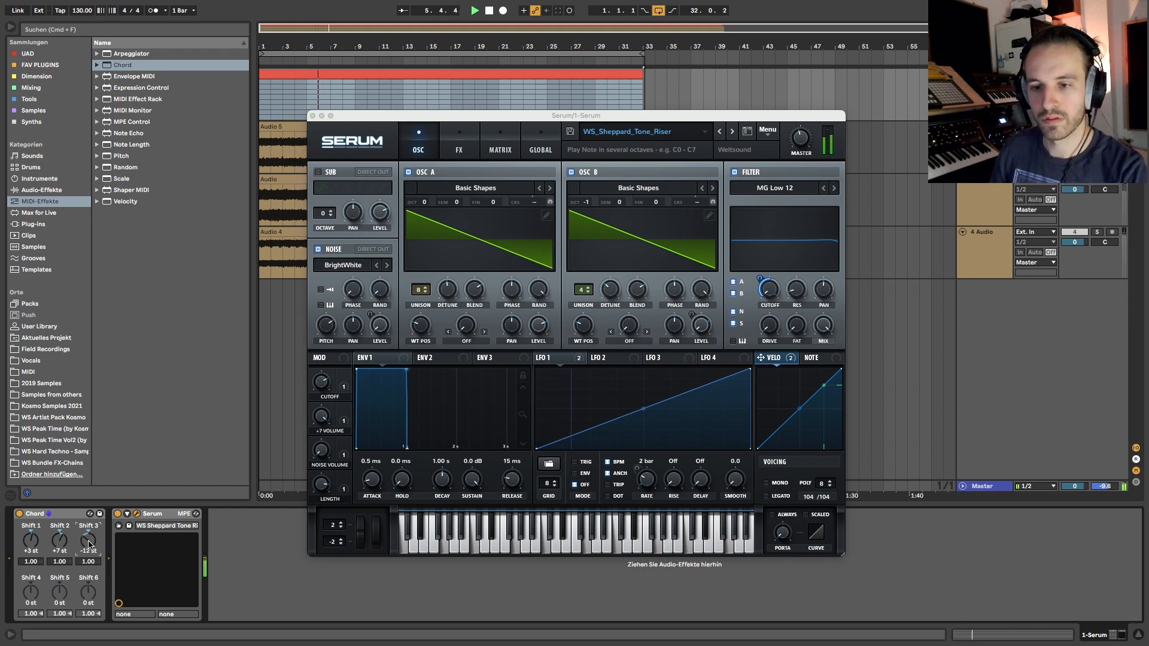
Step: Reset Chord's Shift 3, set Shift 1 to -9 st and Shift 2 to -5 st, and audition the resulting chord
{"action": "key", "text": "Delete"}
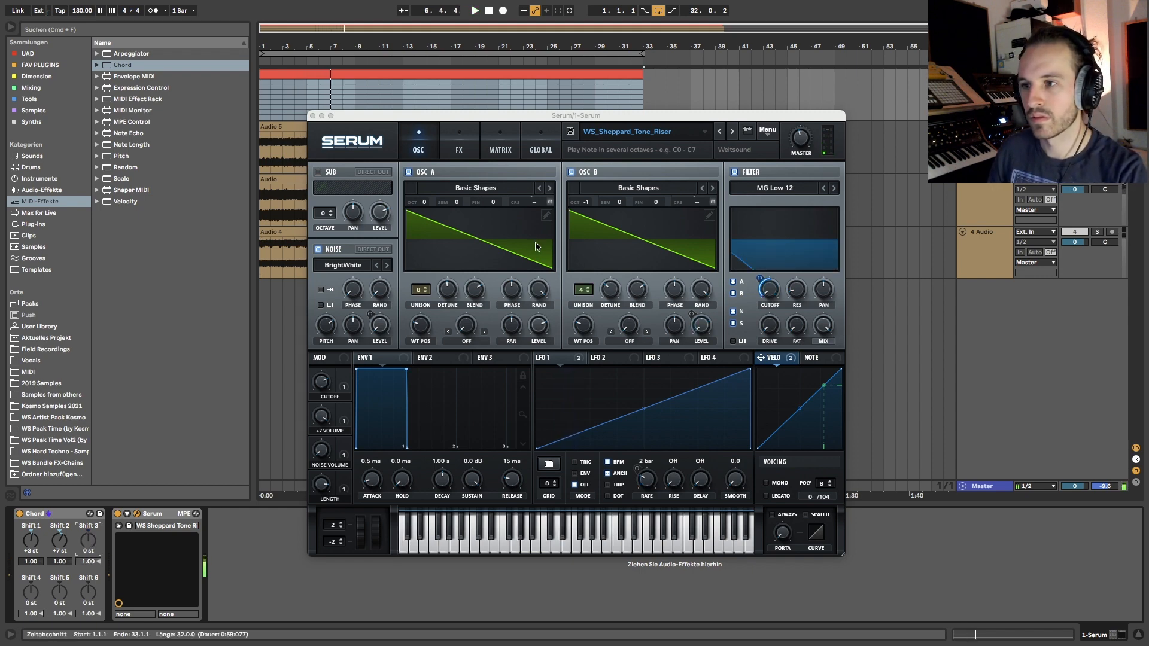
{"action": "left_click", "coordinate": [21, 543]}
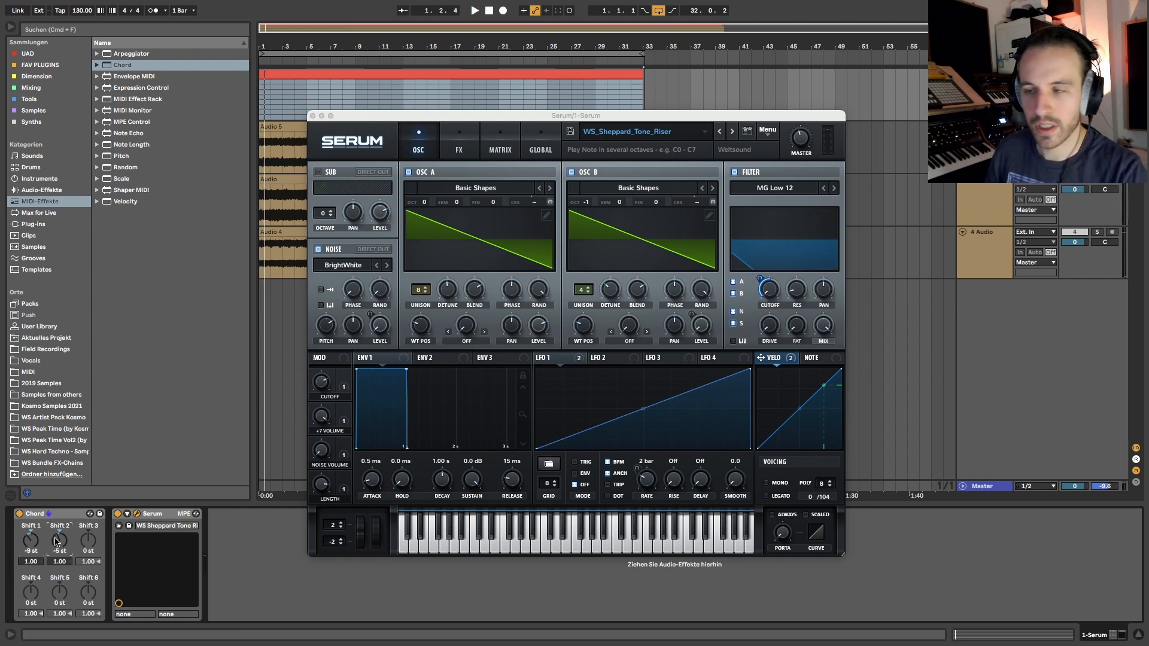
{"action": "key", "text": "space"}
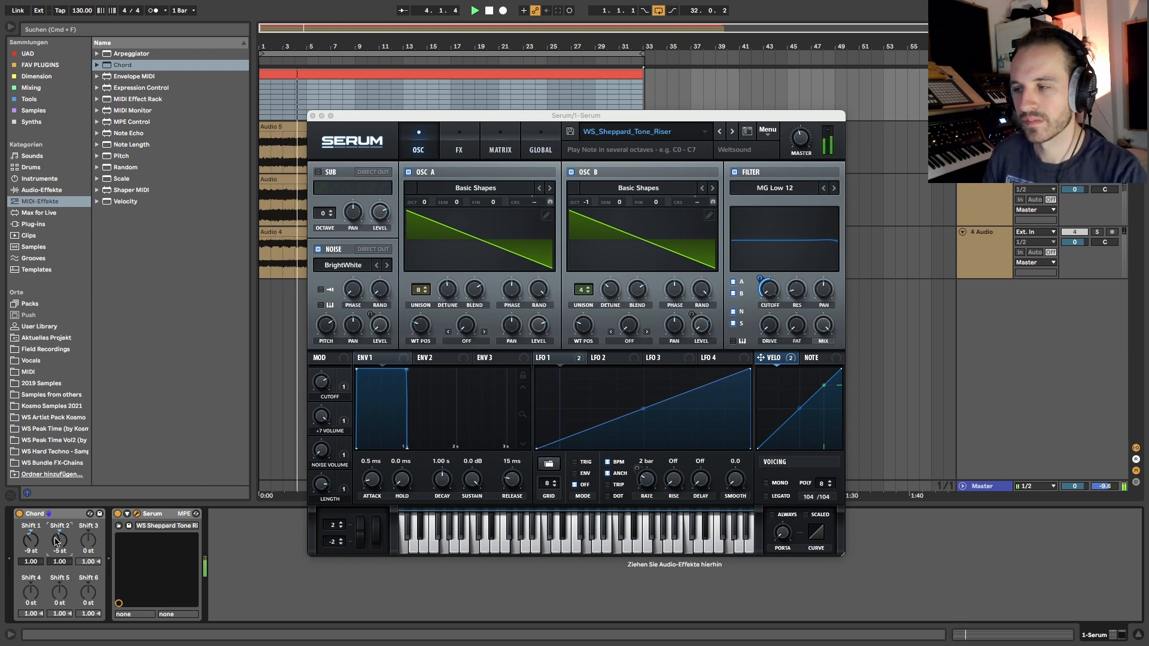
{"action": "key", "text": "space"}
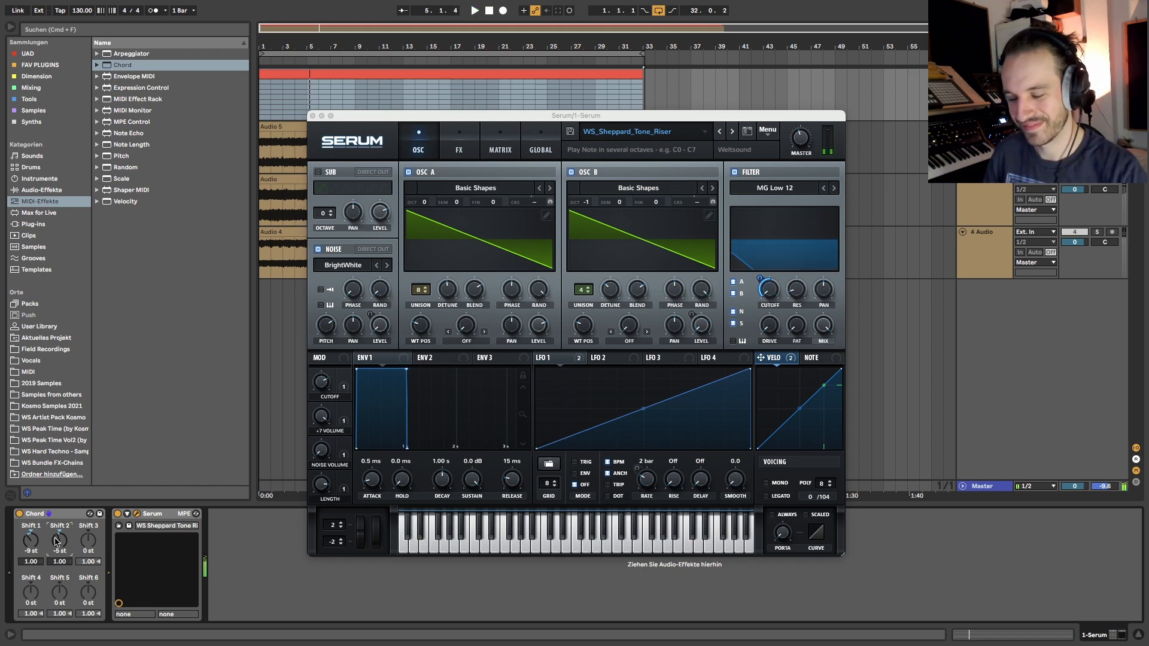
Step: Reset Chord's Shift 1 and Shift 2 to 0 st and delete the Chord effect from the track
{"action": "double_click", "coordinate": [57, 541]}
{"action": "double_click", "coordinate": [30, 541]}
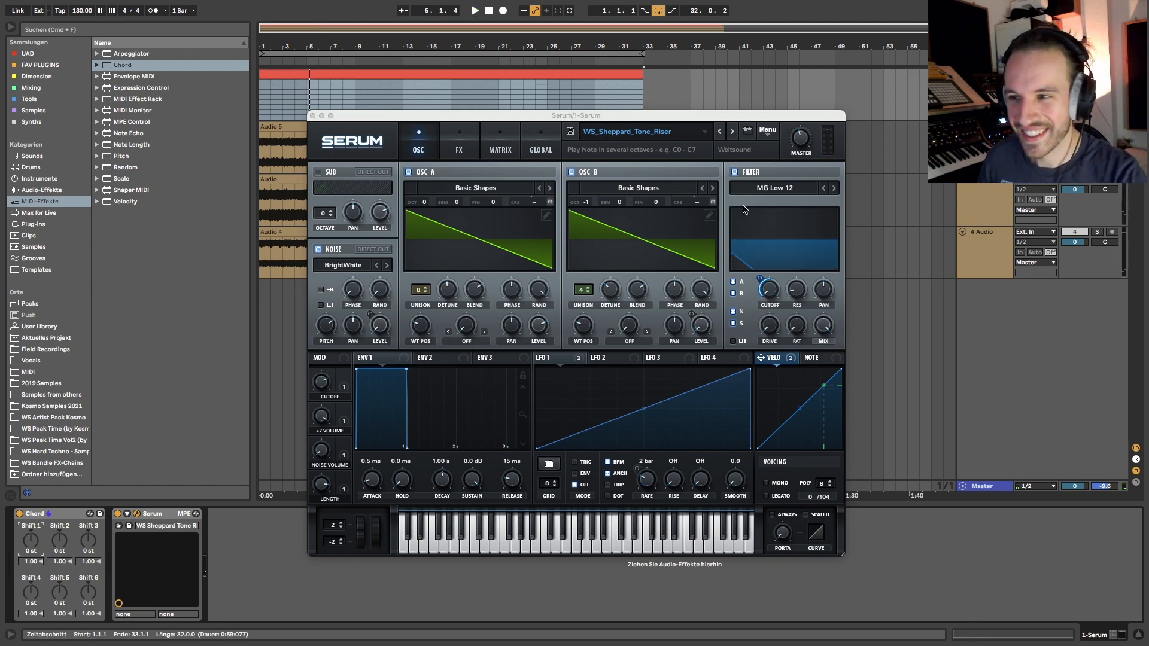
{"action": "left_click_drag", "start_coordinate": [614, 207], "coordinate": [622, 174]}
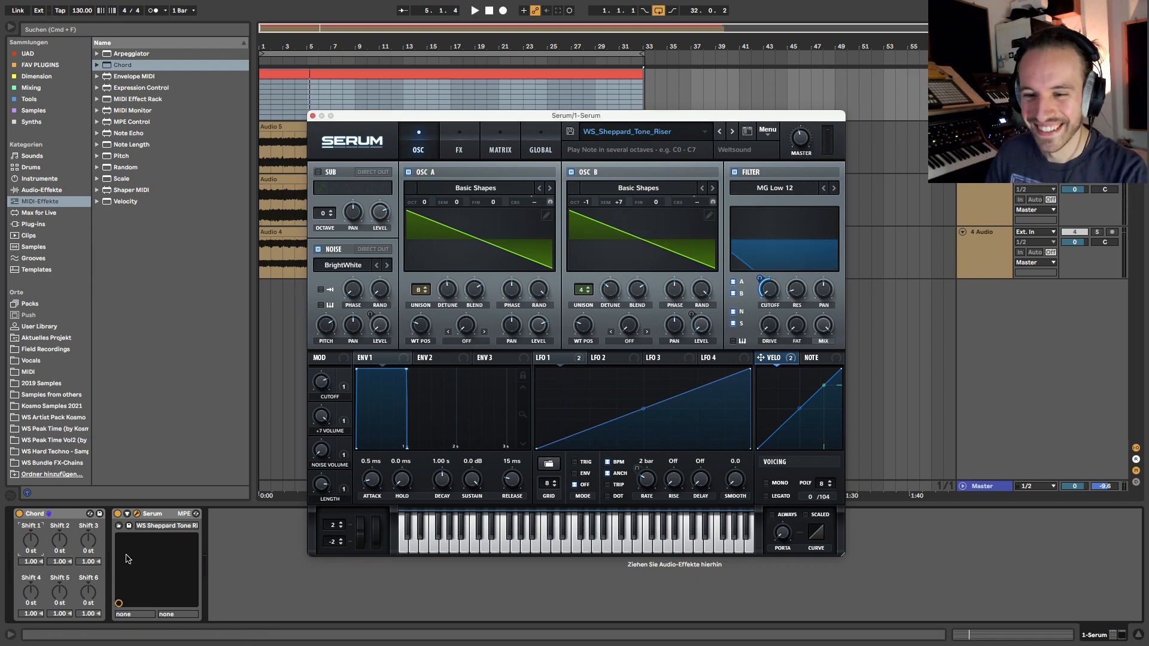
{"action": "left_click", "coordinate": [69, 516]}
{"action": "key", "text": "Delete"}
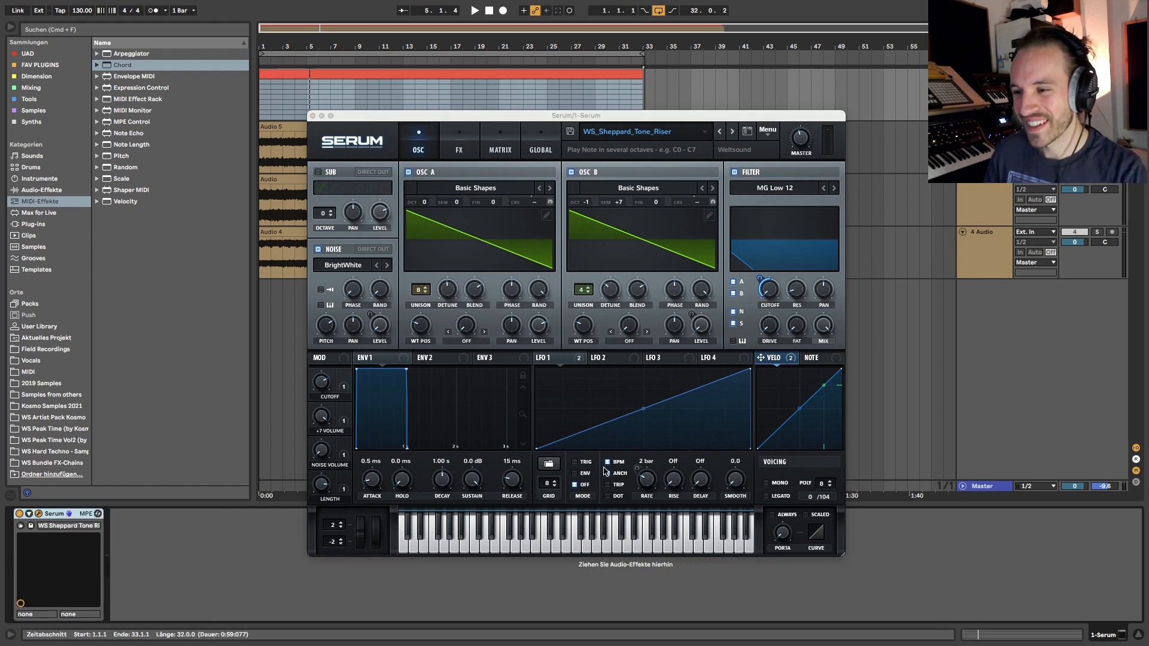
Step: Select LFO 1 in Serum and check where the red MIDI clip ends in the arrangement
{"action": "left_click", "coordinate": [558, 358]}
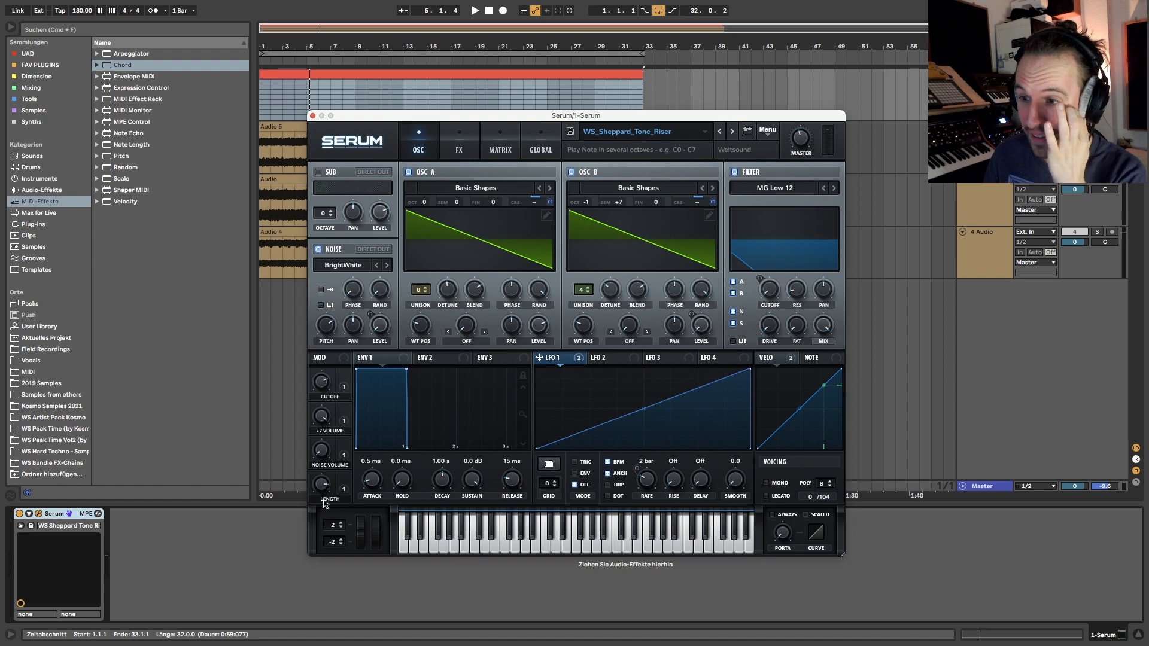
{"action": "left_click", "coordinate": [476, 79]}
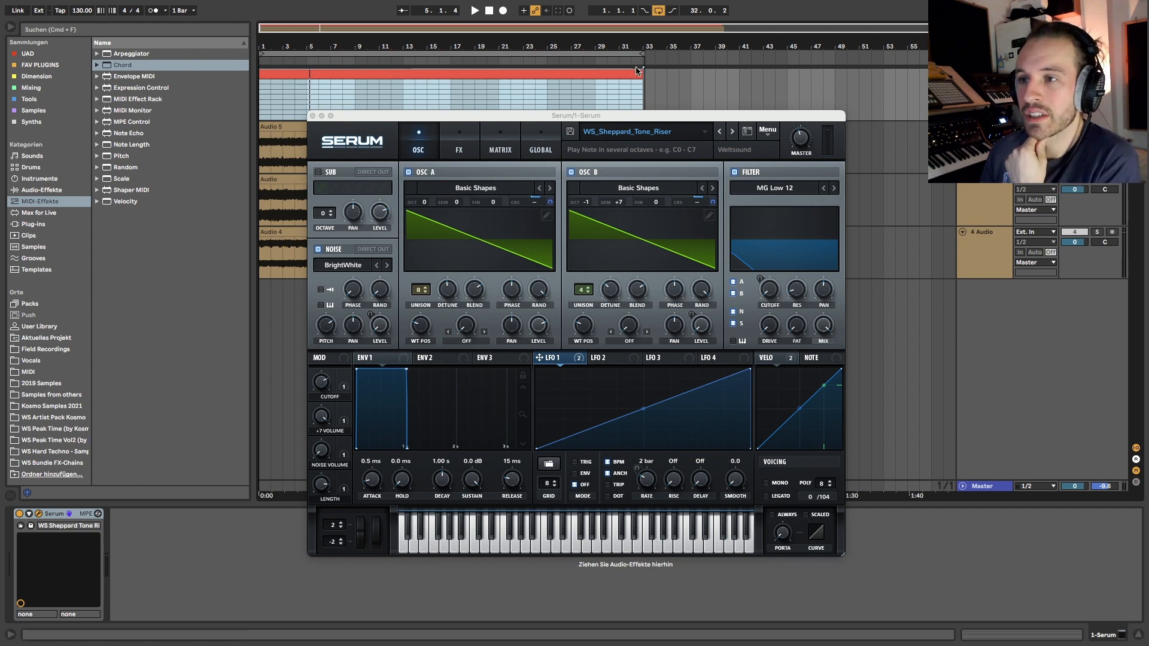
{"action": "mouse_move", "coordinate": [637, 70]}
{"action": "left_mouse_down"}
{"action": "mouse_move", "coordinate": [294, 73]}
{"action": "mouse_move", "coordinate": [652, 74]}
{"action": "mouse_move", "coordinate": [638, 90]}
{"action": "left_mouse_up"}
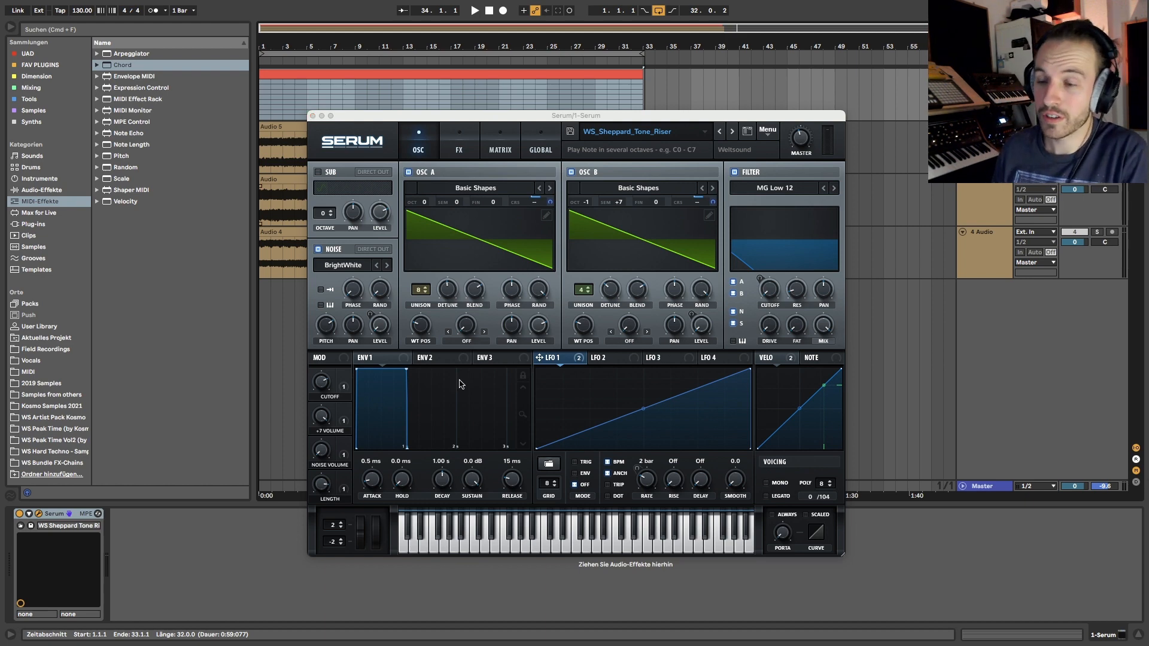
Step: Sweep Serum's +7 Volume macro while playing the arrangement, and stop playback
{"action": "left_click", "coordinate": [321, 421]}
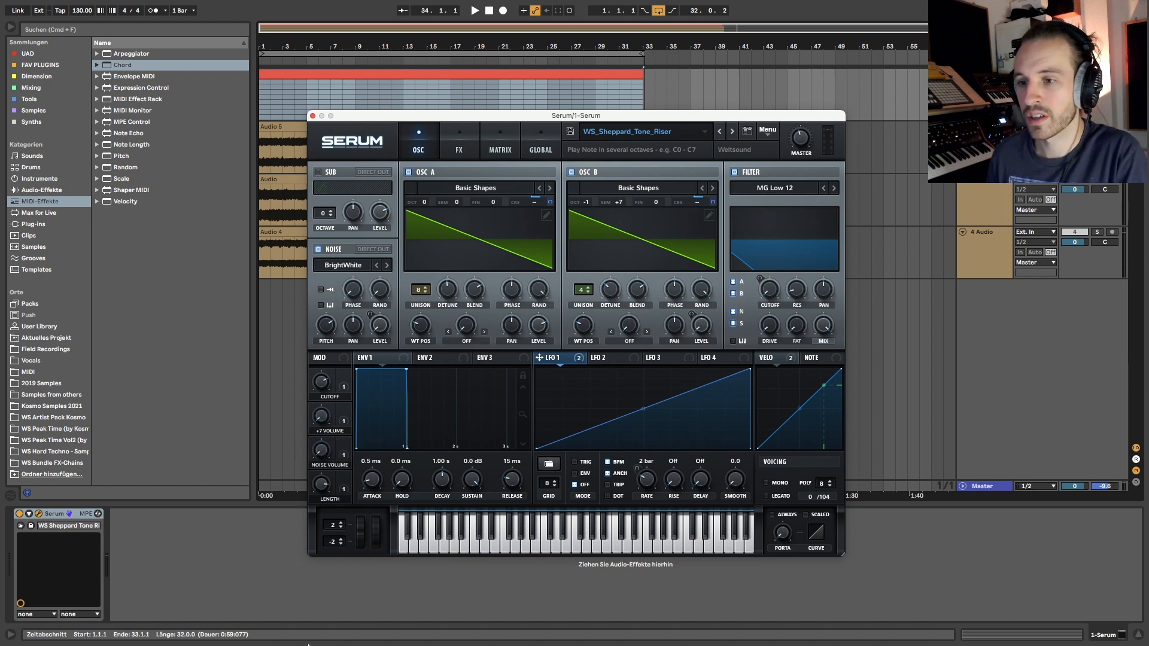
{"action": "key", "text": "space"}
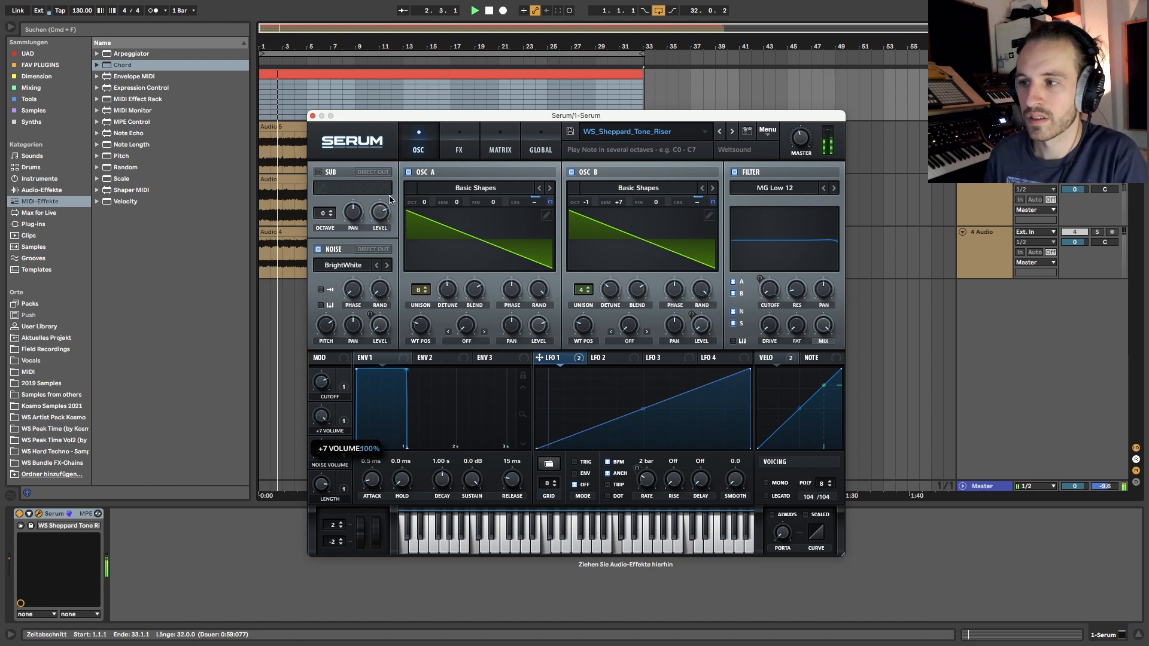
{"action": "key", "text": "space"}
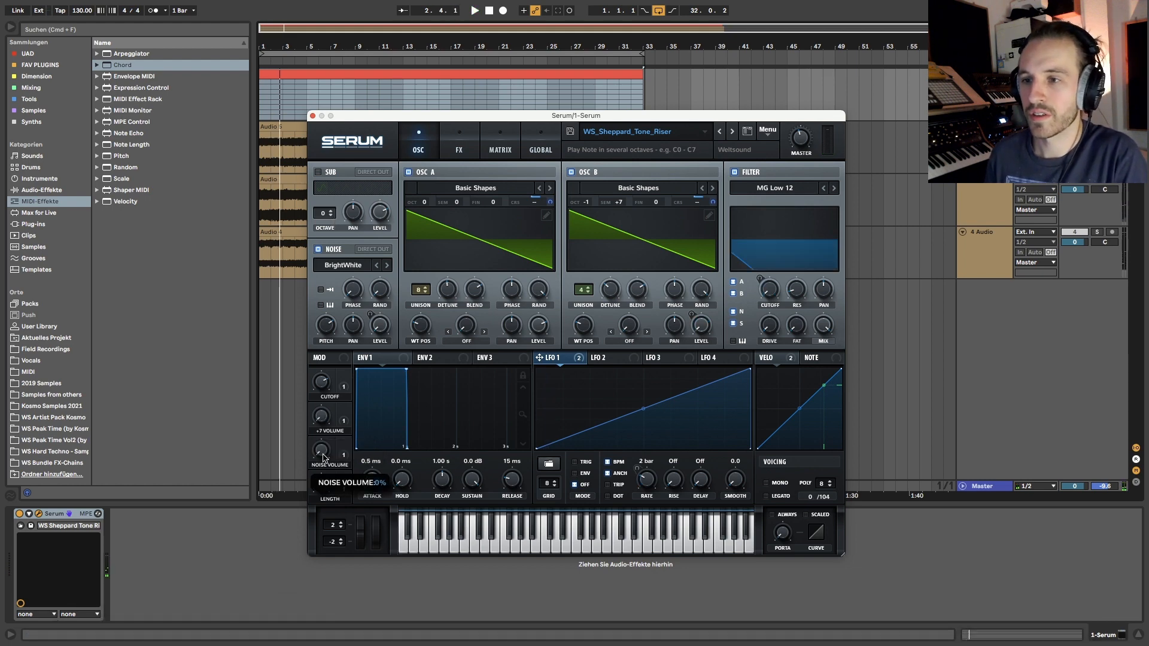
Step: Turn down Serum's Noise Volume macro and briefly audition the riser
{"action": "left_click_drag", "start_coordinate": [322, 453], "coordinate": [313, 511]}
{"action": "key", "text": "space"}
{"action": "key", "text": "space"}
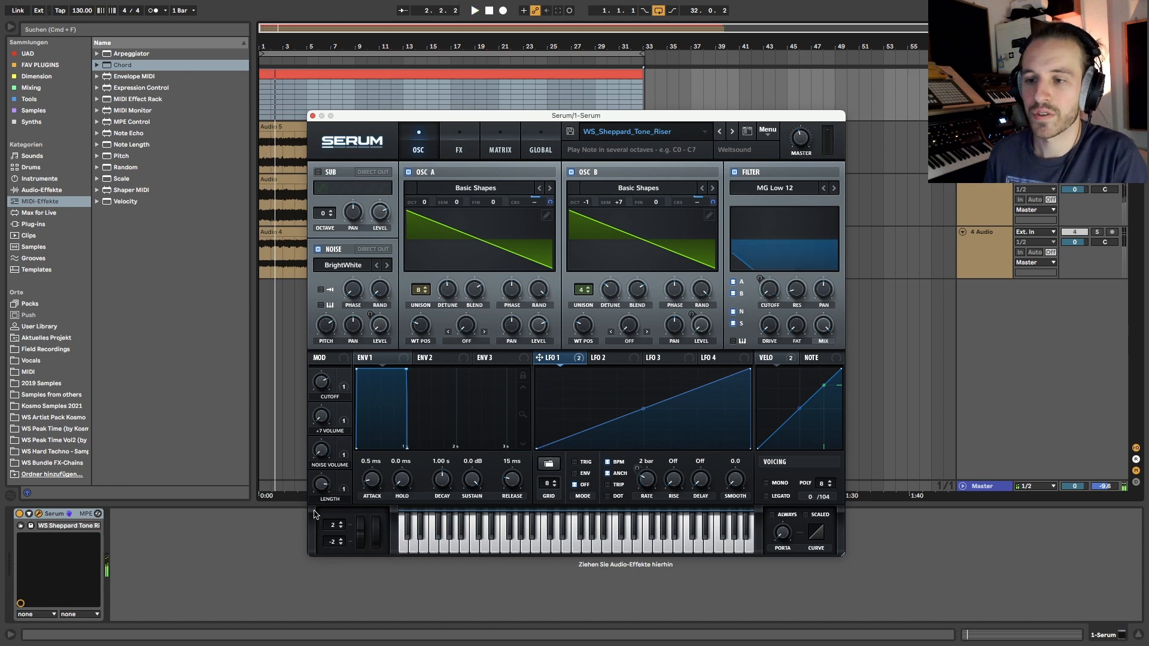
Step: Raise the +7 Volume macro and sweep the Cutoff macro while playing the riser
{"action": "left_click_drag", "start_coordinate": [320, 418], "coordinate": [324, 281]}
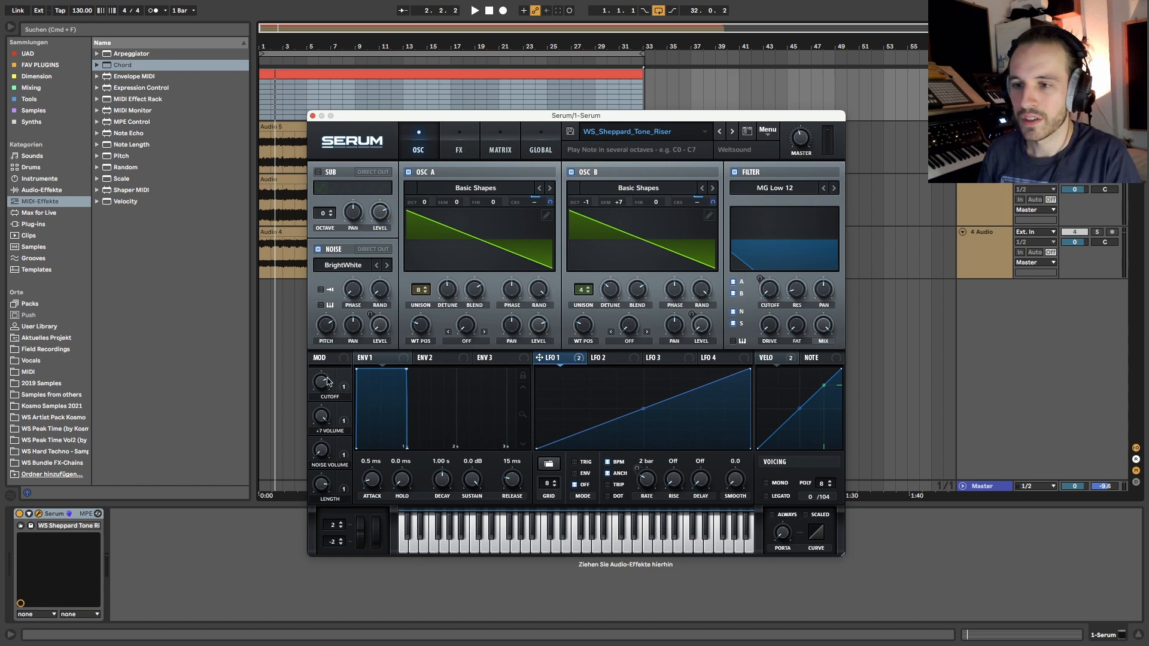
{"action": "key", "text": "space"}
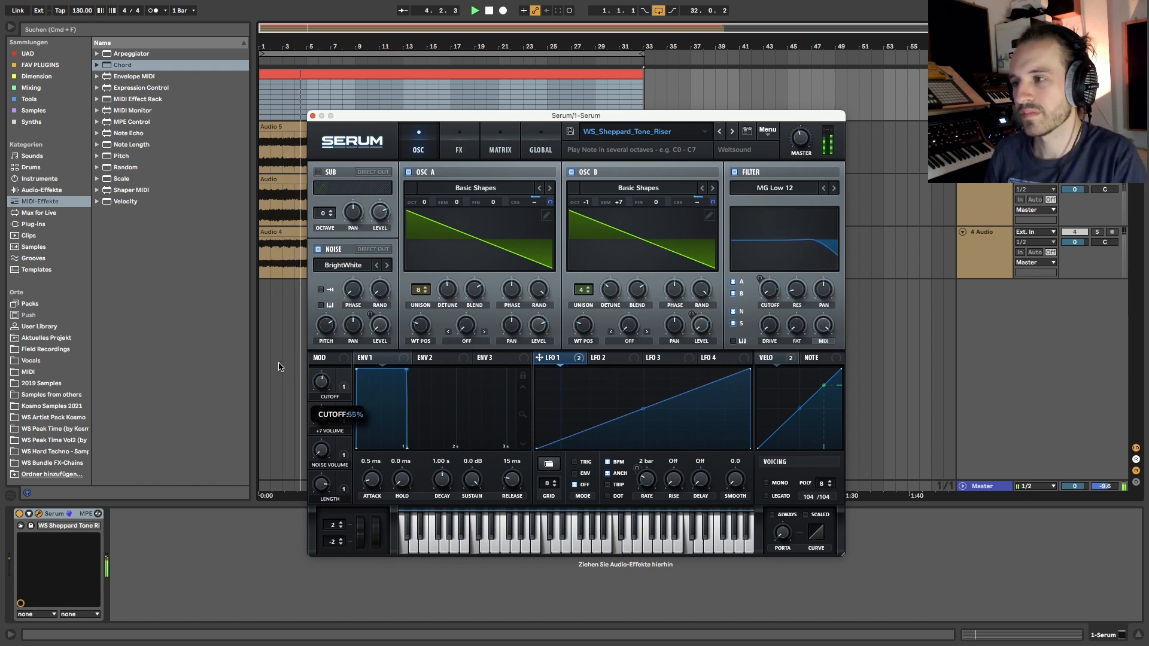
{"action": "key", "text": "space"}
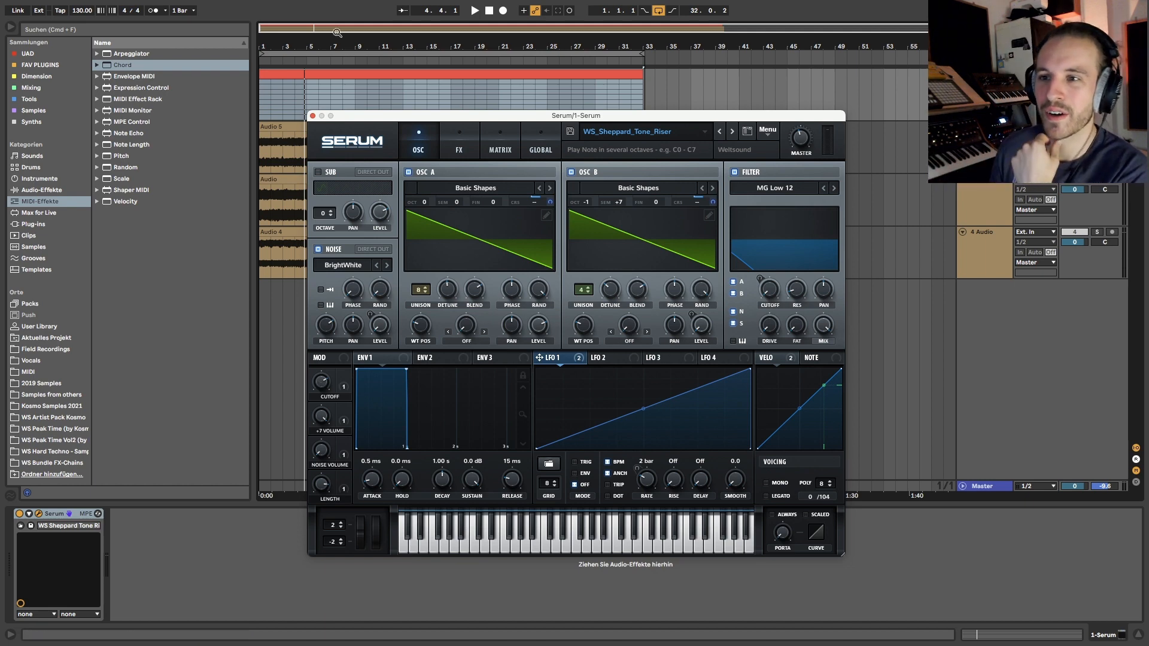
Step: Close the Serum window and select the red MIDI clip in the arrangement
{"action": "left_click", "coordinate": [313, 116]}
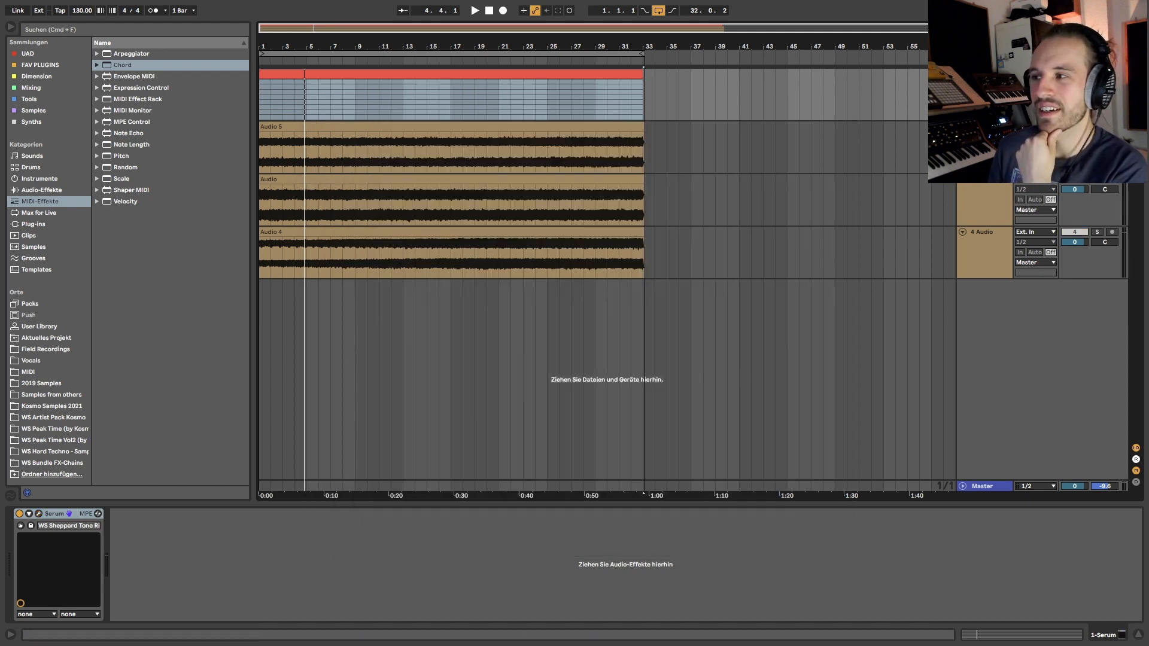
{"action": "left_click", "coordinate": [315, 77]}
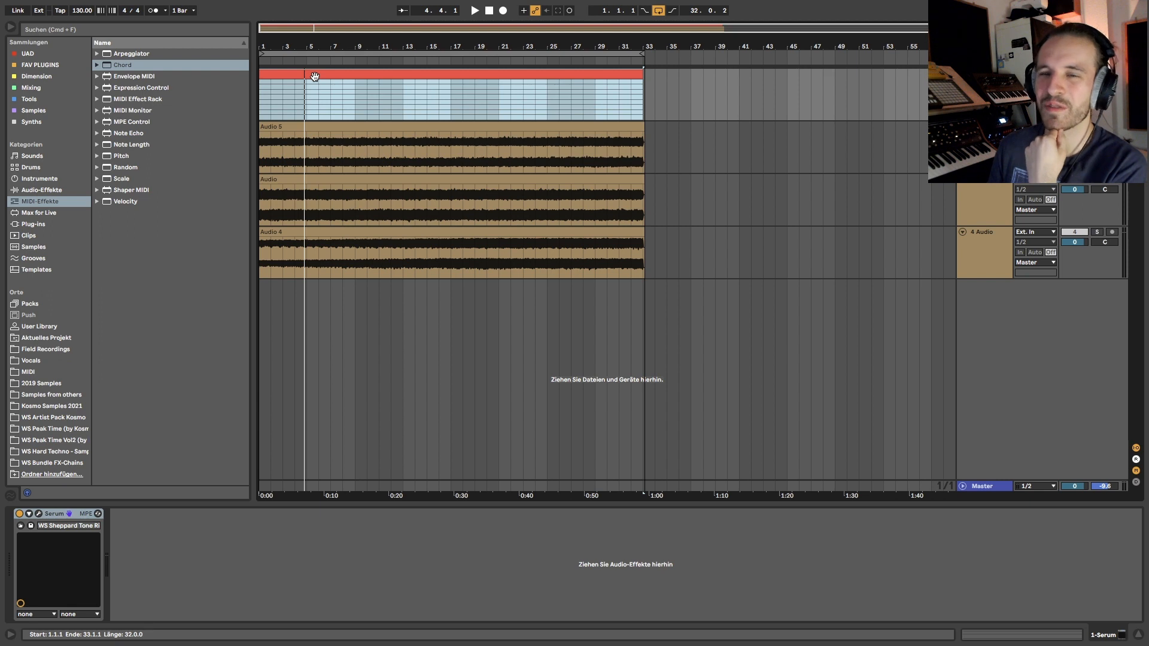